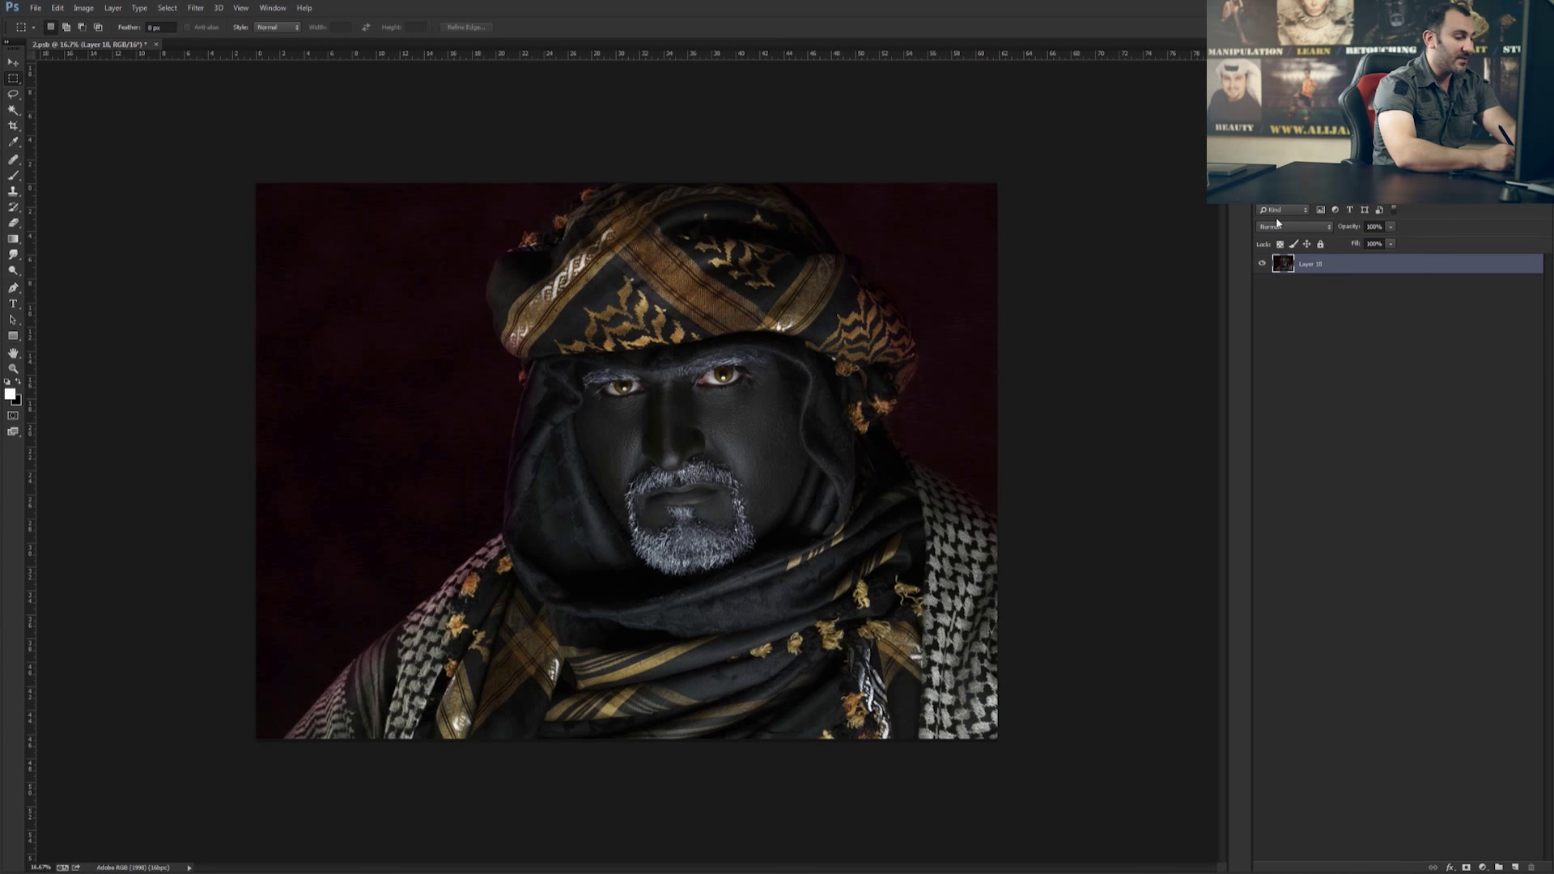
# Step: Duplicate Layer 18 with Ctrl+J and open Filter > Liquify on the copy
pyautogui.hotkey('ctrl', '-')
pyautogui.hotkey('ctrl', 'j')
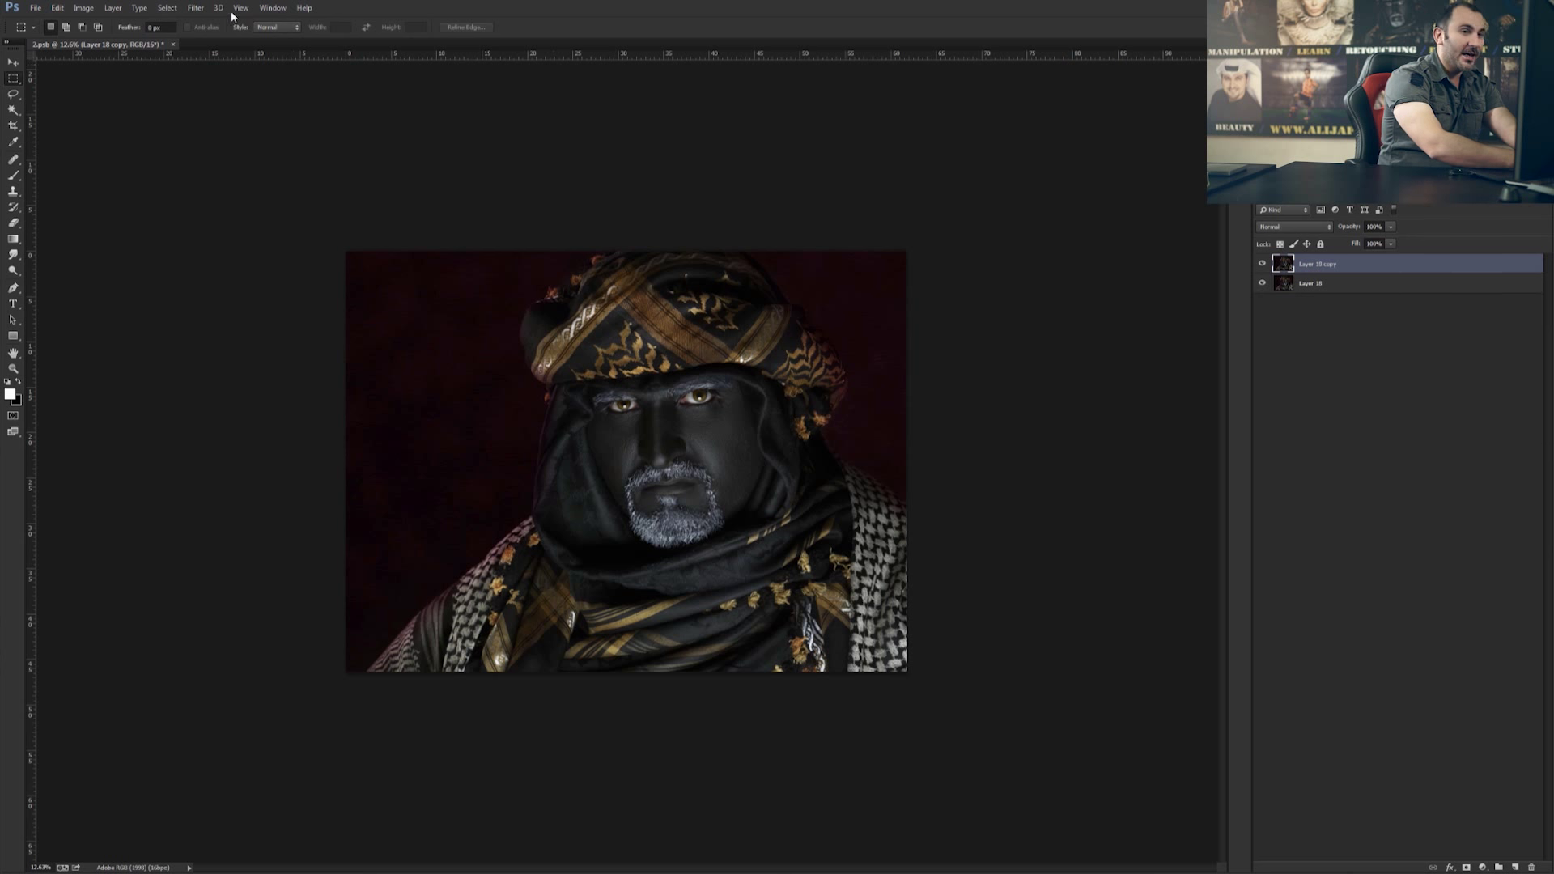
pyautogui.click(198, 8)
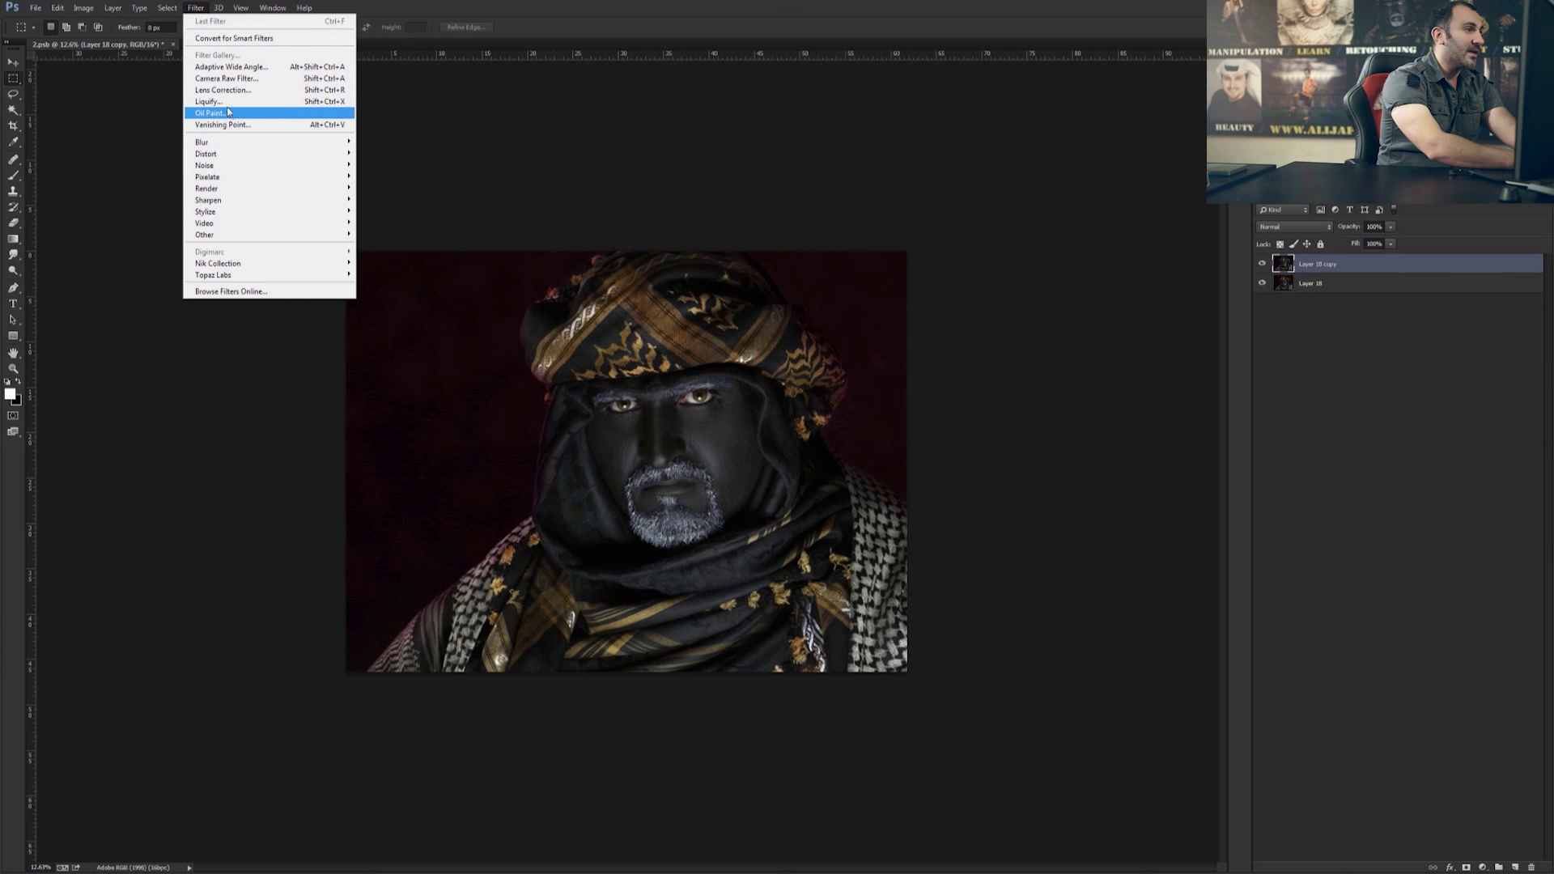
pyautogui.click(232, 102)
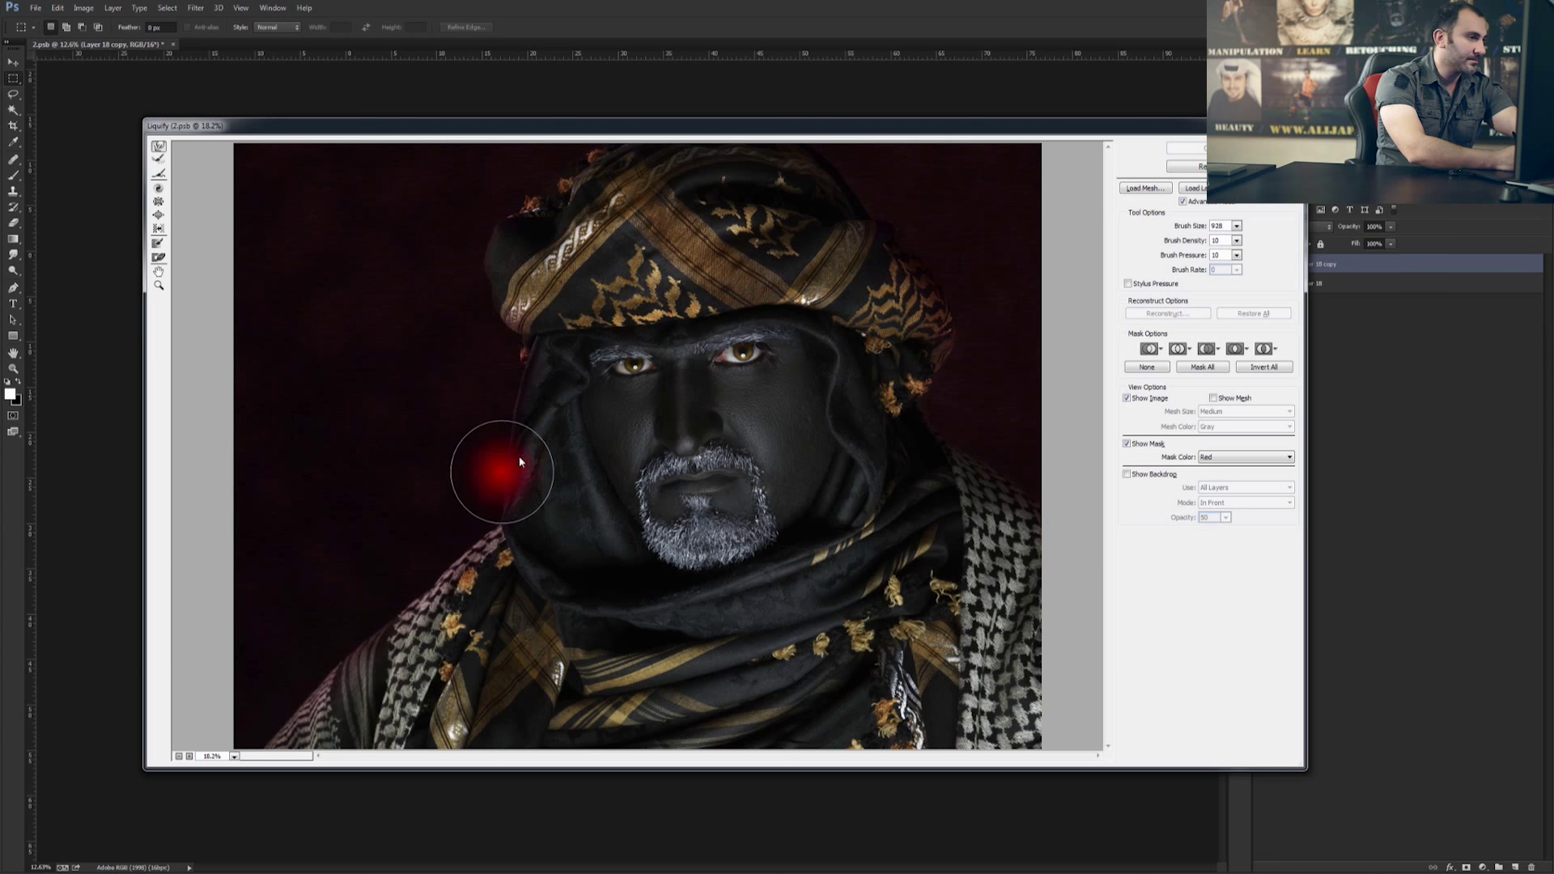
# Step: Test a Forward Warp stroke on the hood, set Brush Pressure to 11, and close Liquify
pyautogui.moveTo(521, 462); pyautogui.dragTo(503, 407)
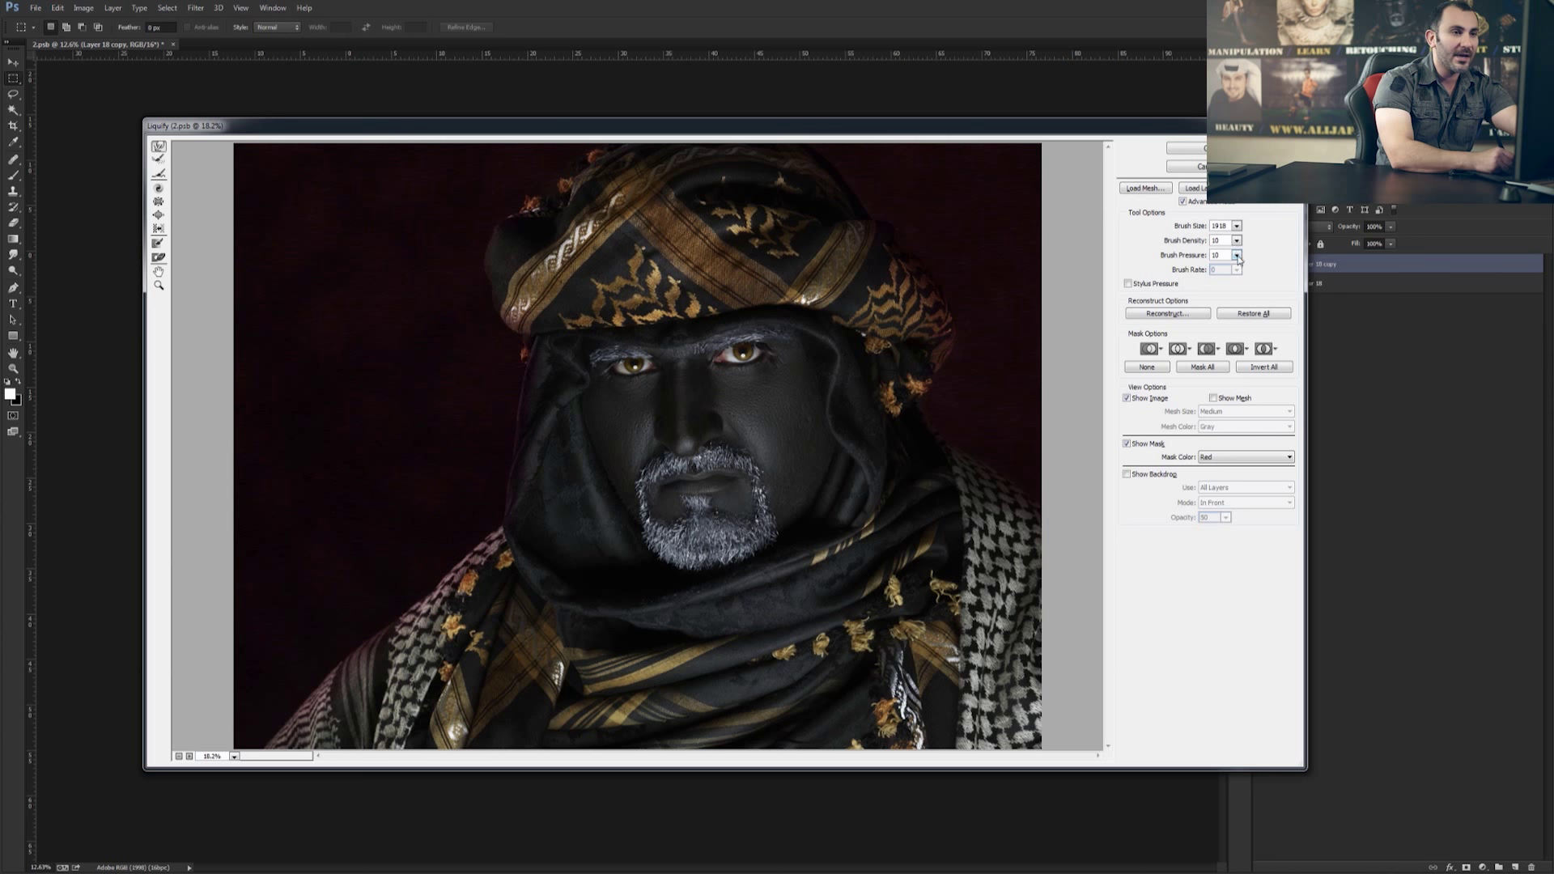
pyautogui.click(1213, 291)
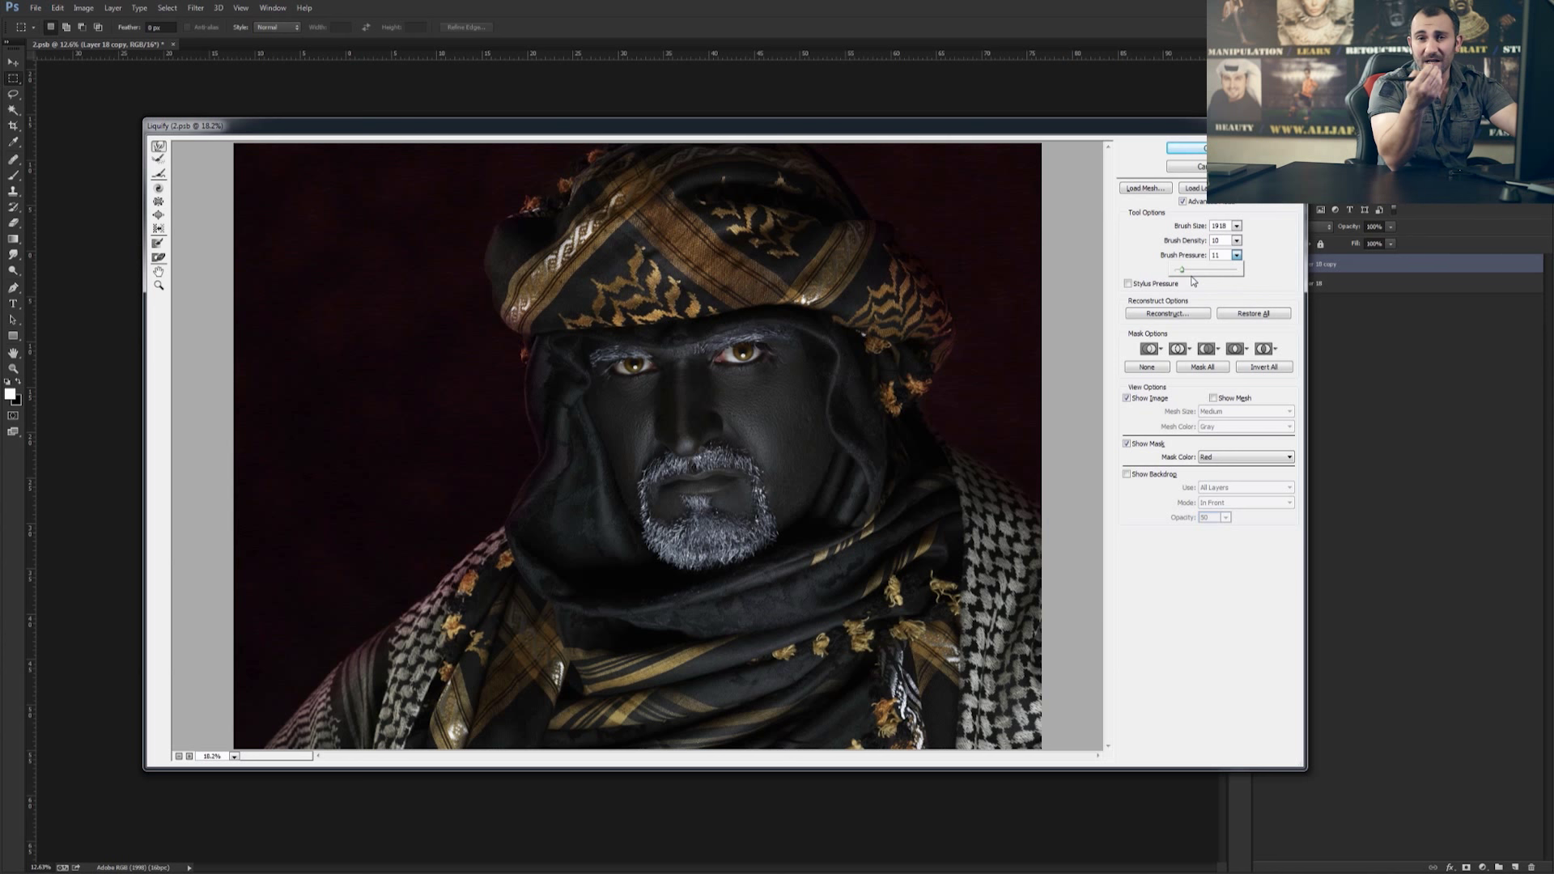
pyautogui.click(1195, 168)
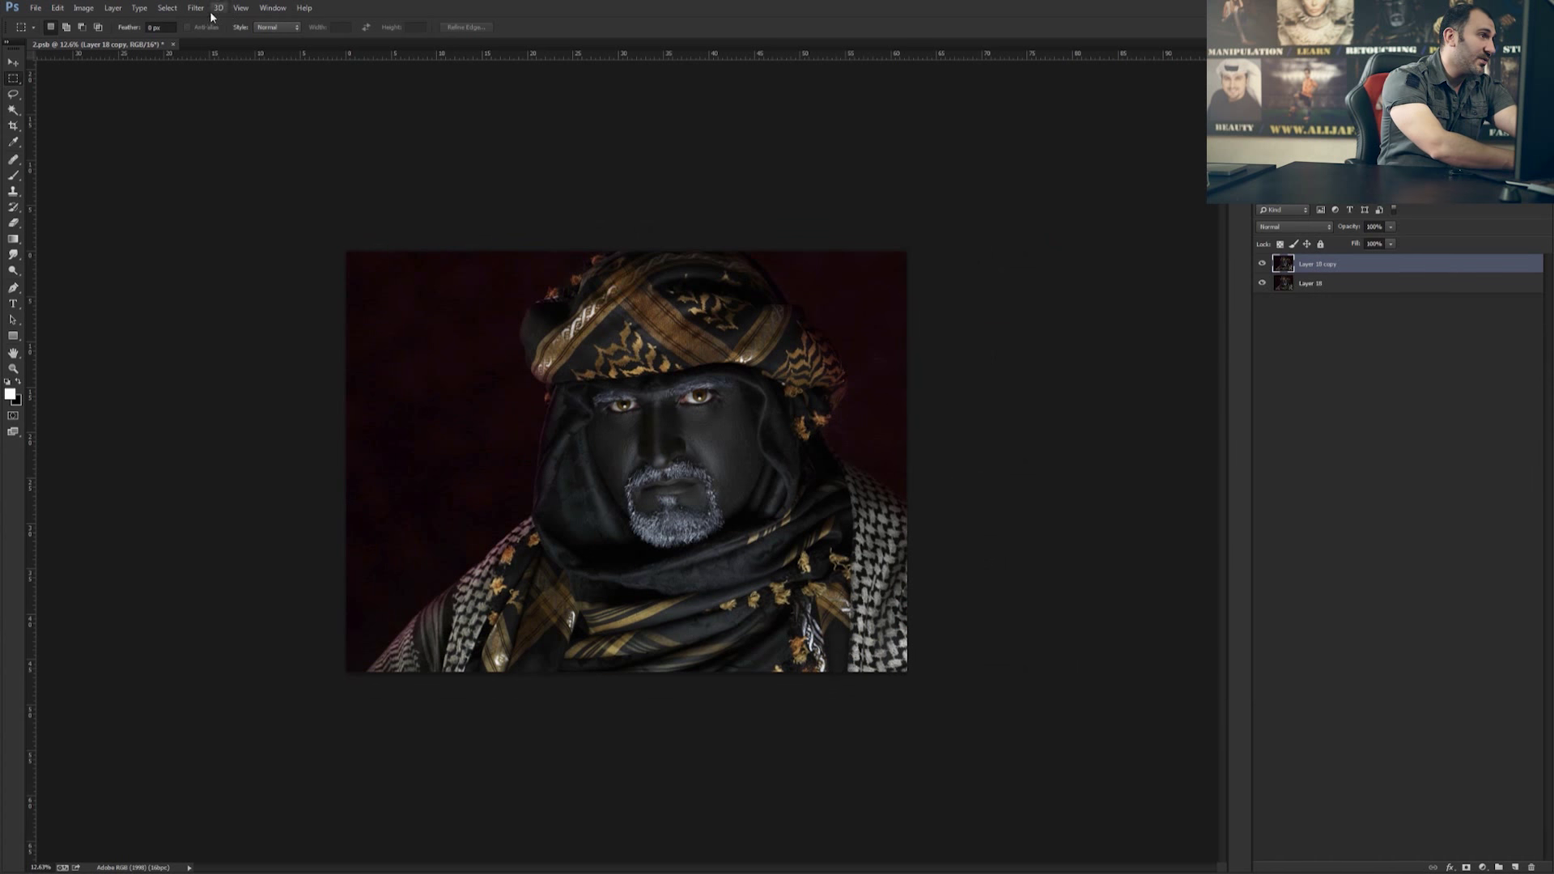
pyautogui.click(196, 8)
# Step: Reopen Liquify, bloat the man's eyes with the Bloat tool, pick Freeze Mask, and close
pyautogui.click(231, 104)
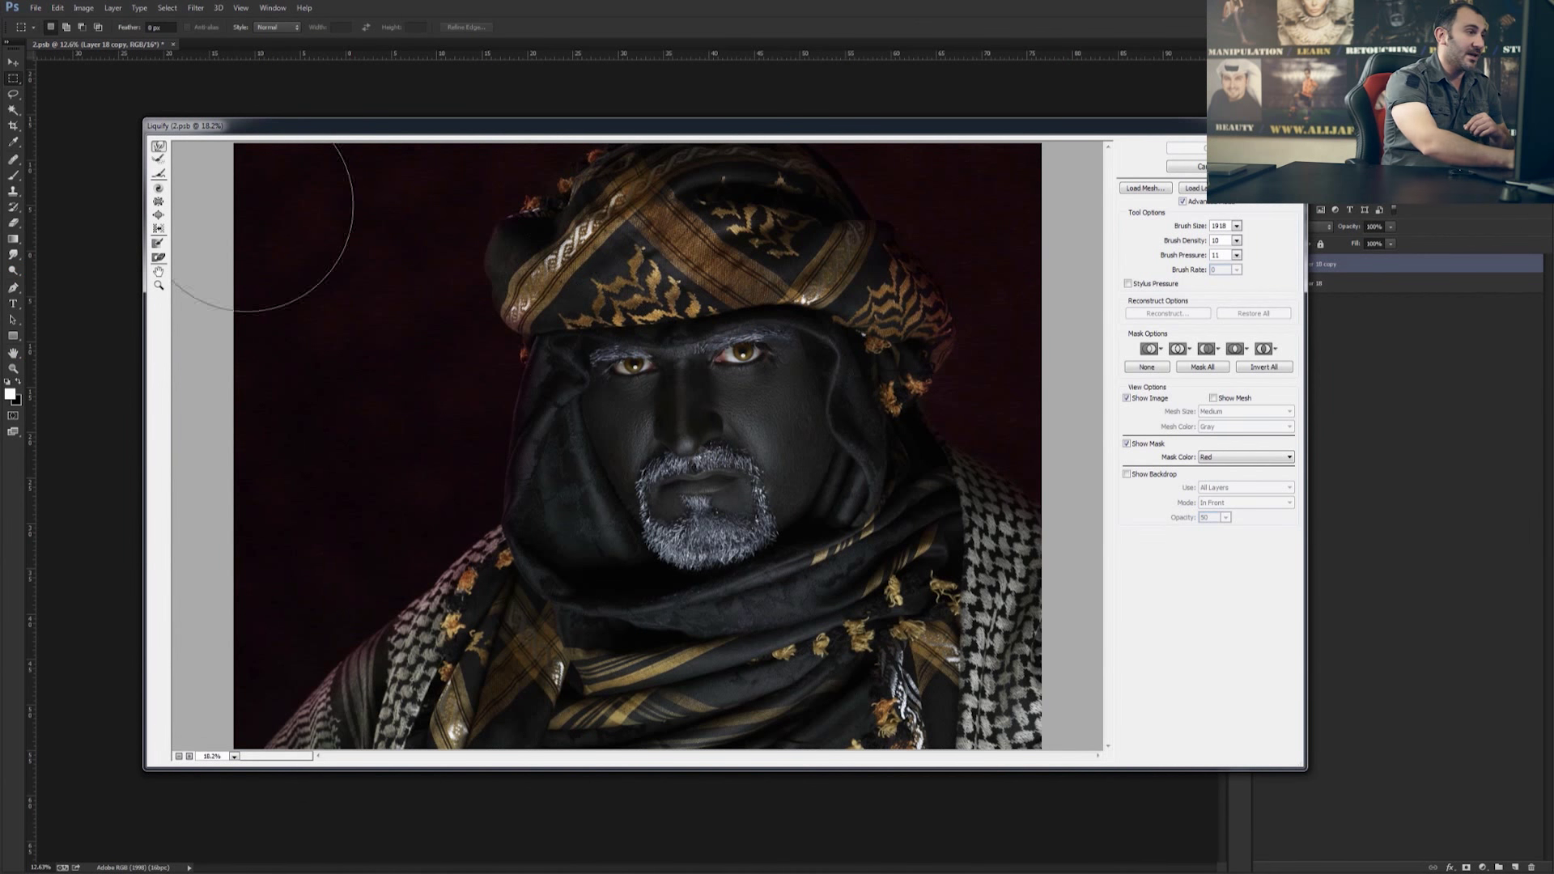
pyautogui.click(159, 146)
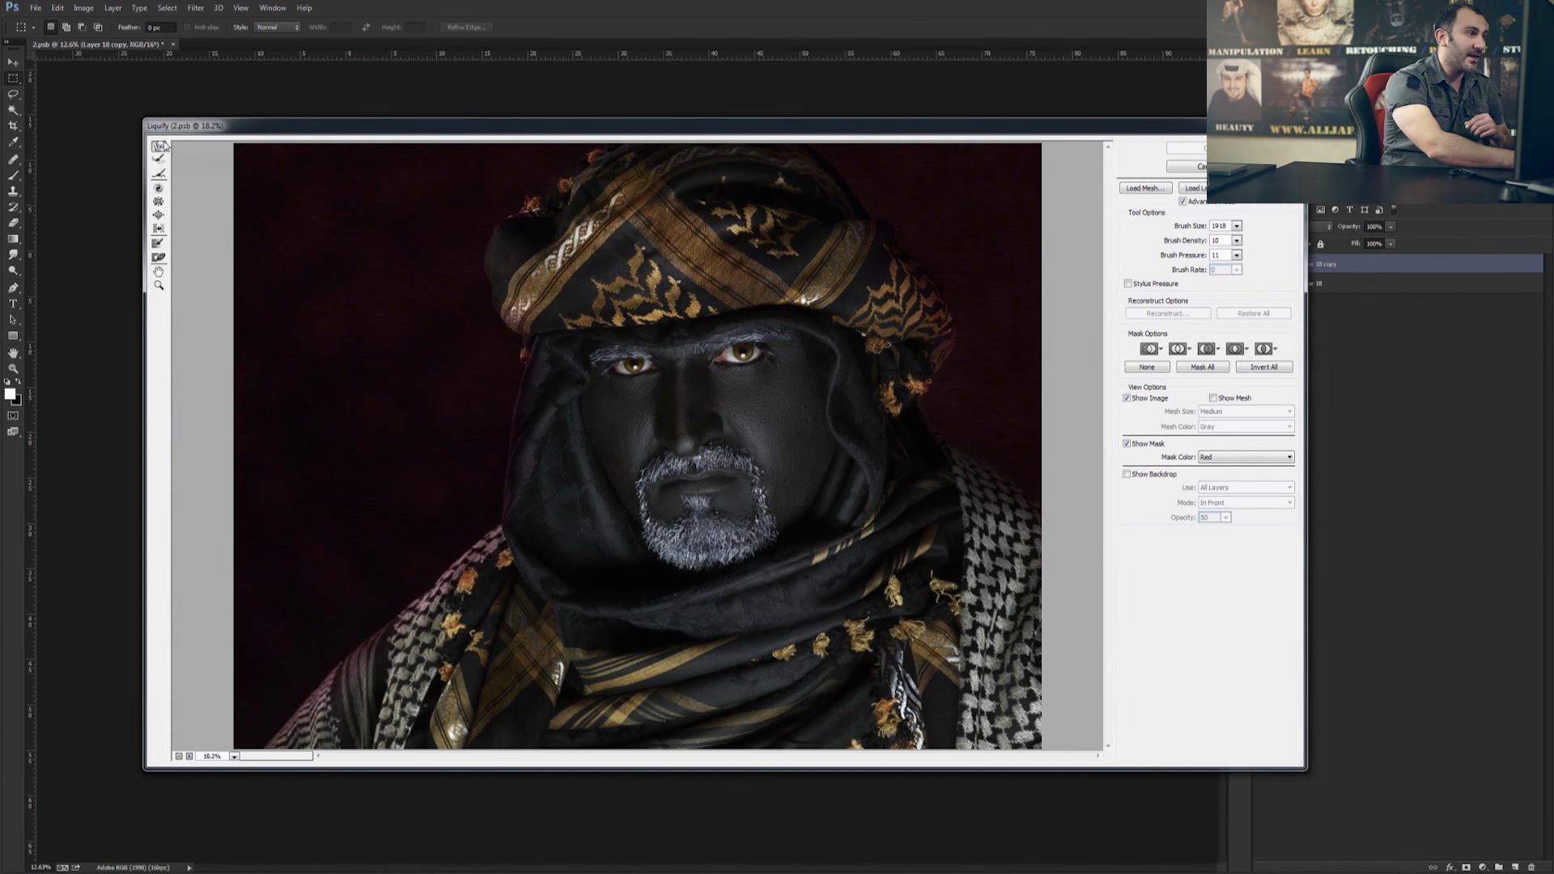
pyautogui.click(160, 215)
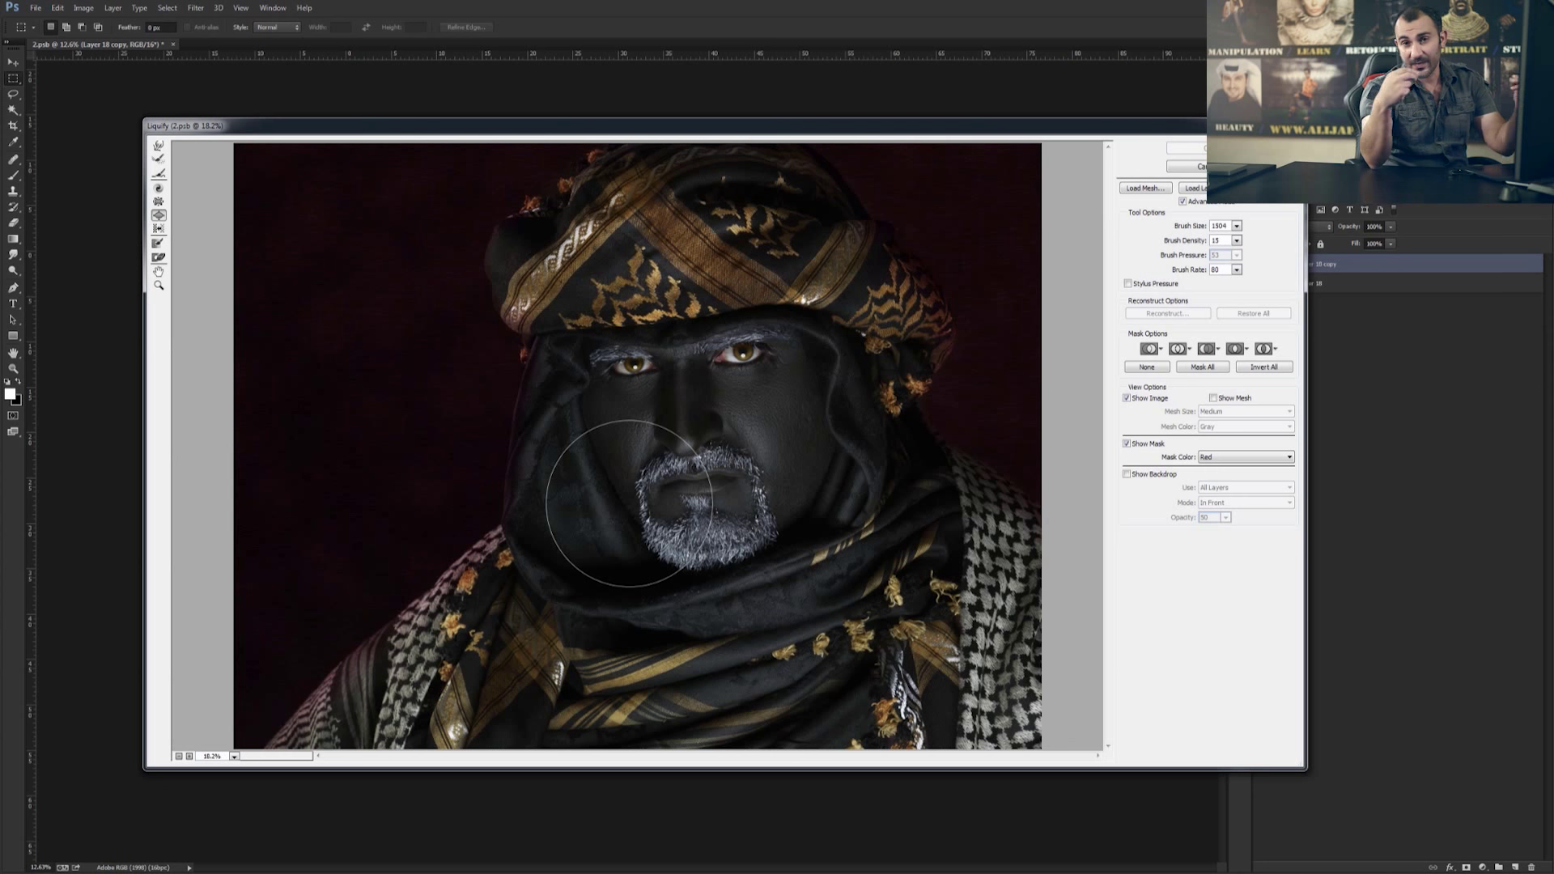
pyautogui.click(753, 361)
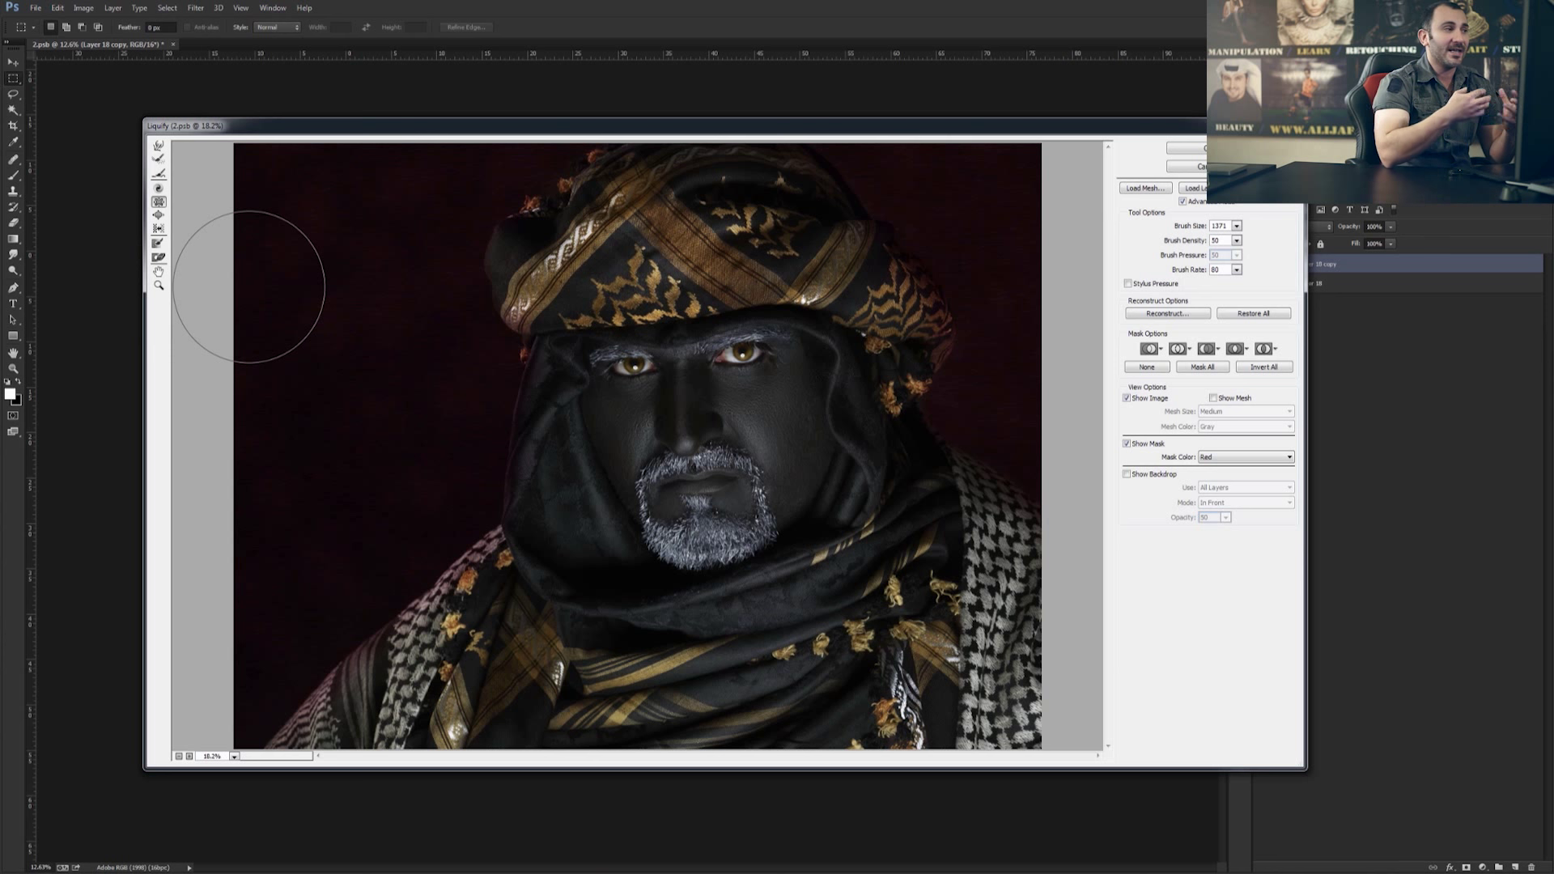
pyautogui.click(159, 245)
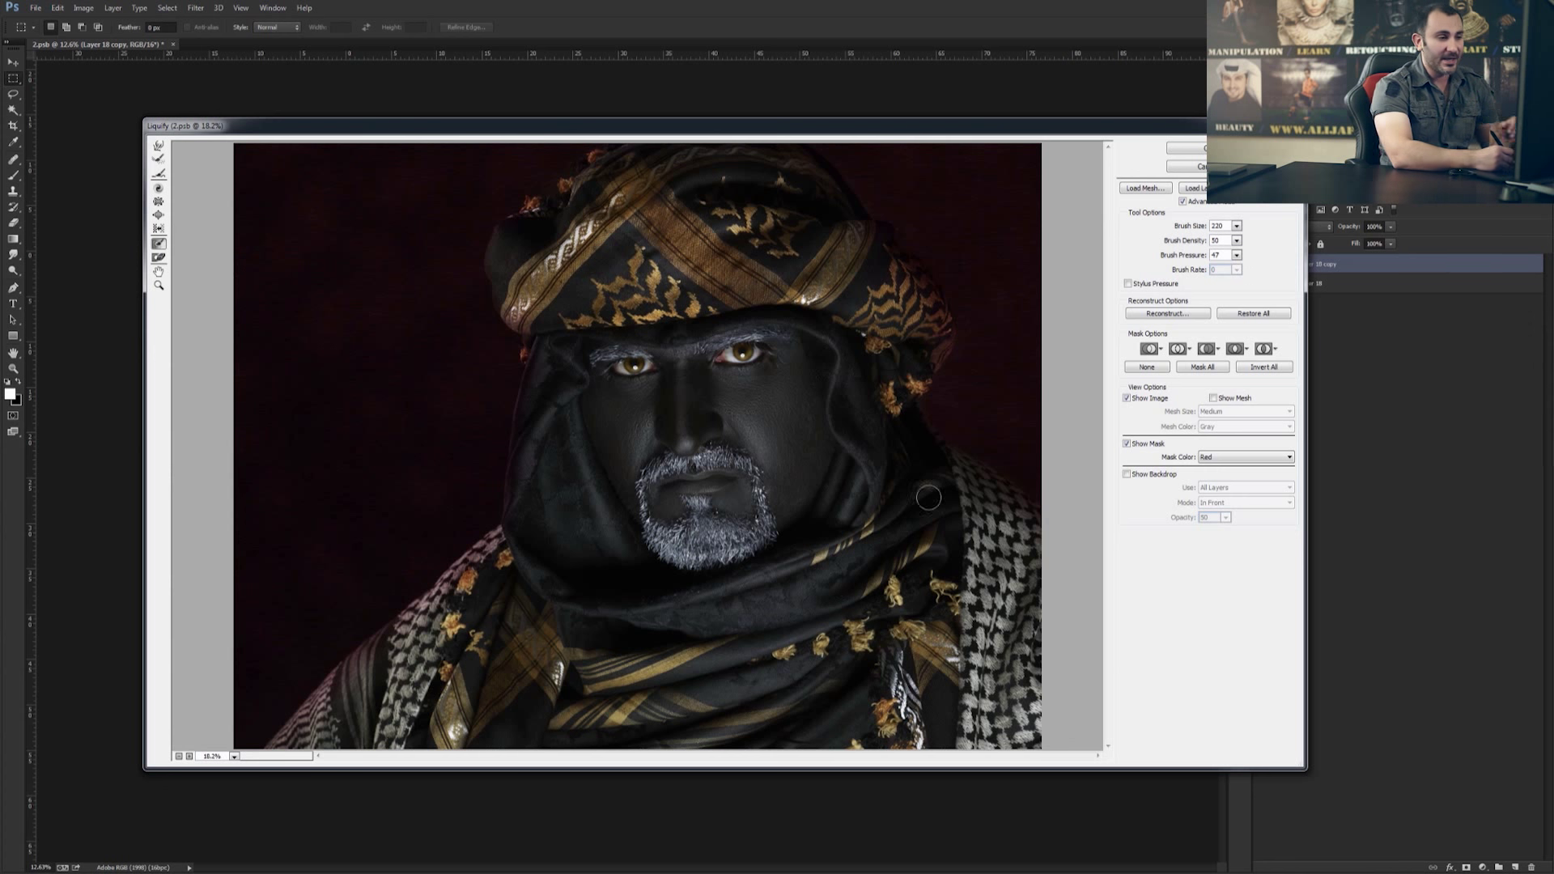
pyautogui.click(1197, 166)
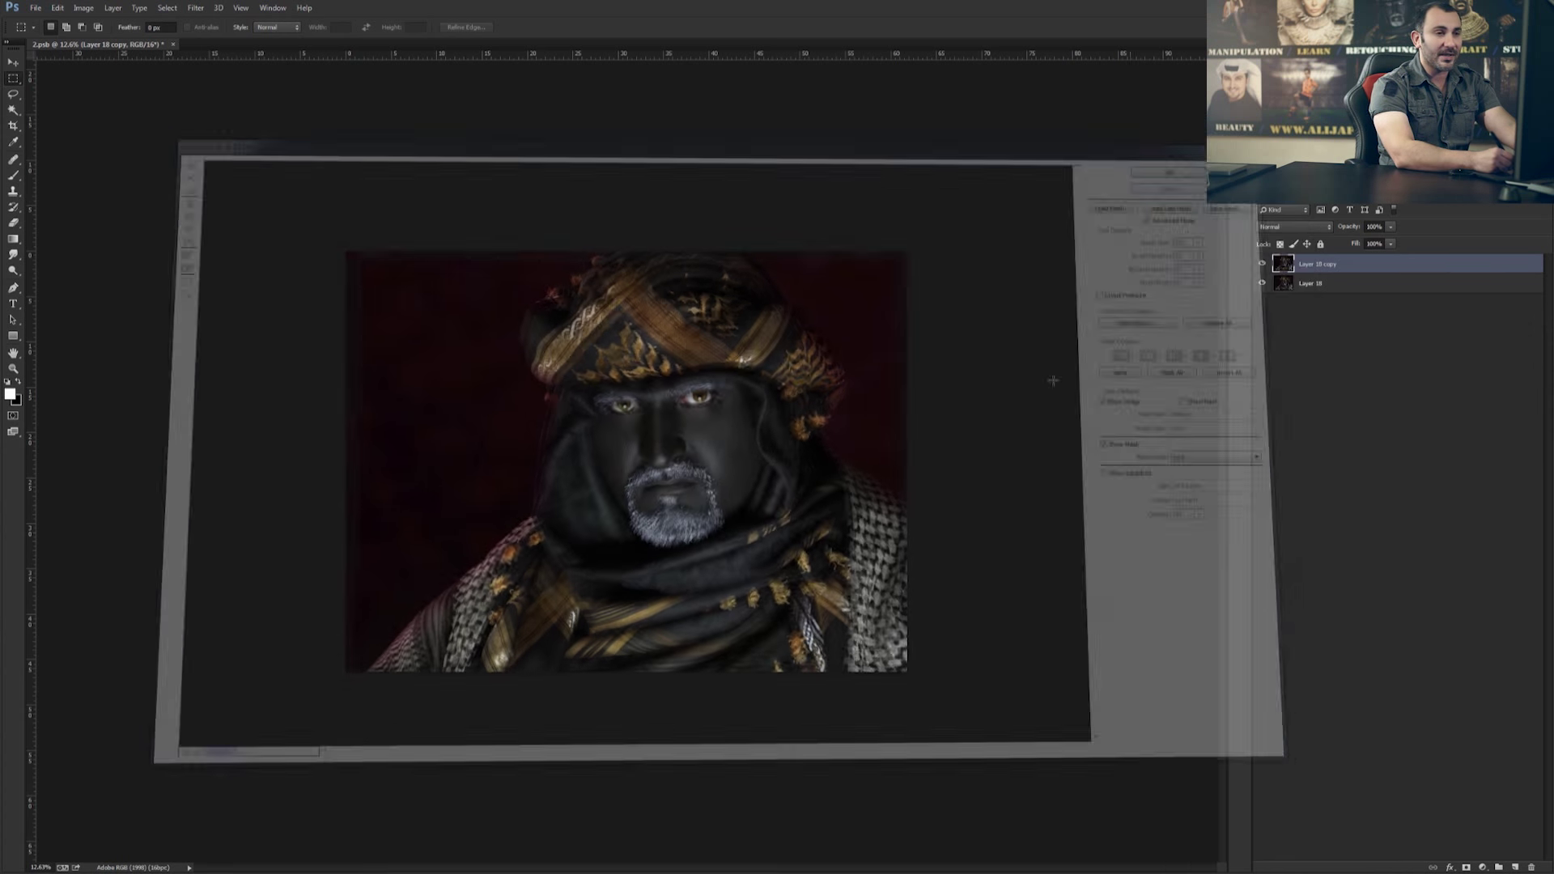
# Step: Reopen Liquify and freeze-mask the forehead, eyes and nose with an enlarged brush
pyautogui.click(196, 8)
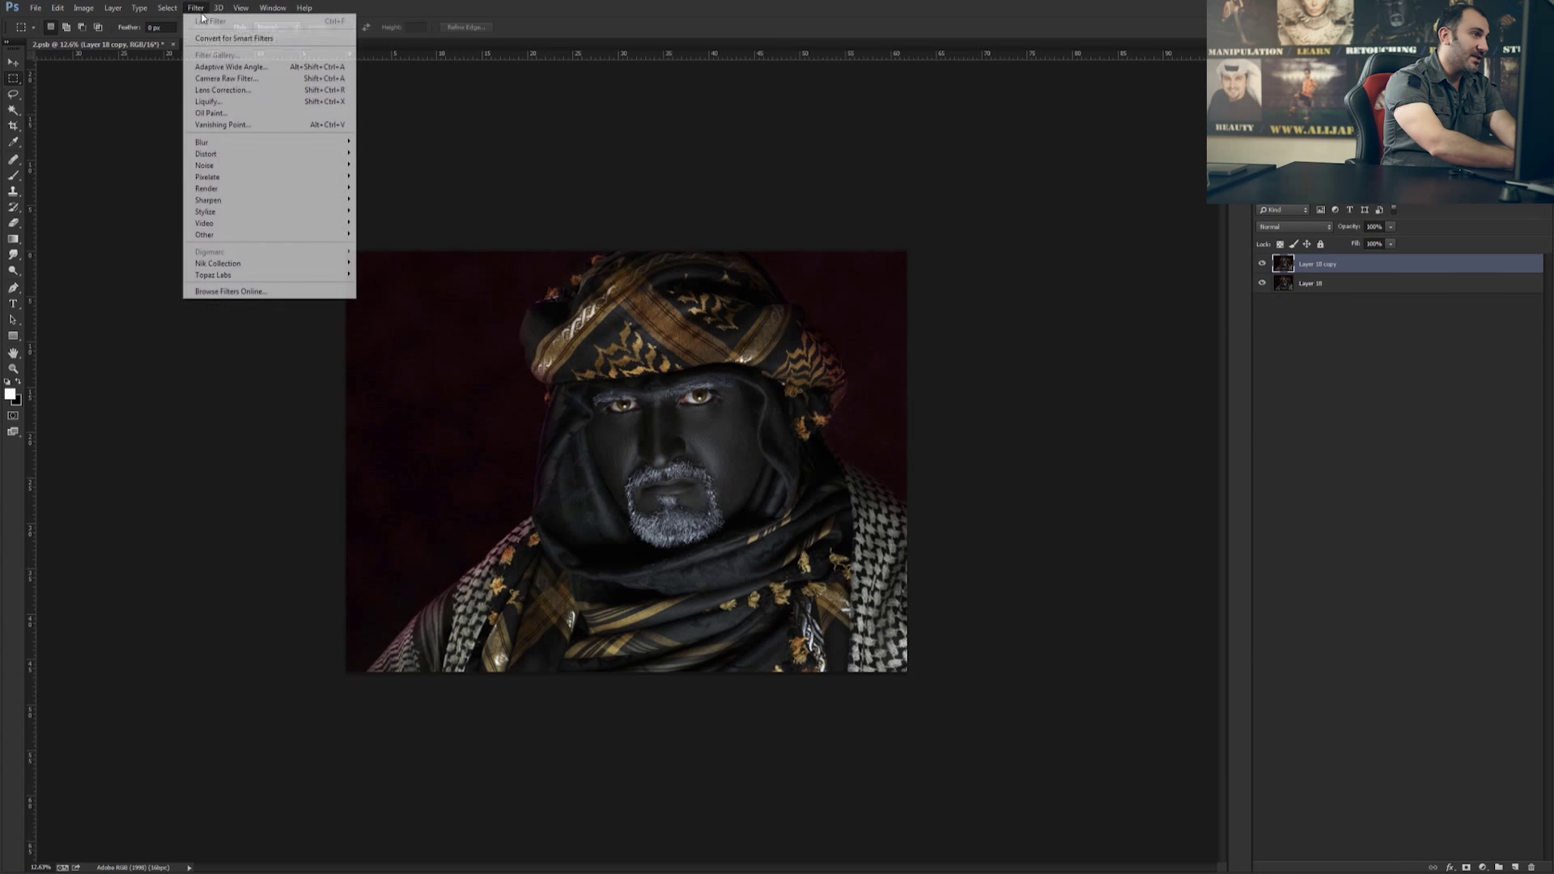
pyautogui.click(221, 104)
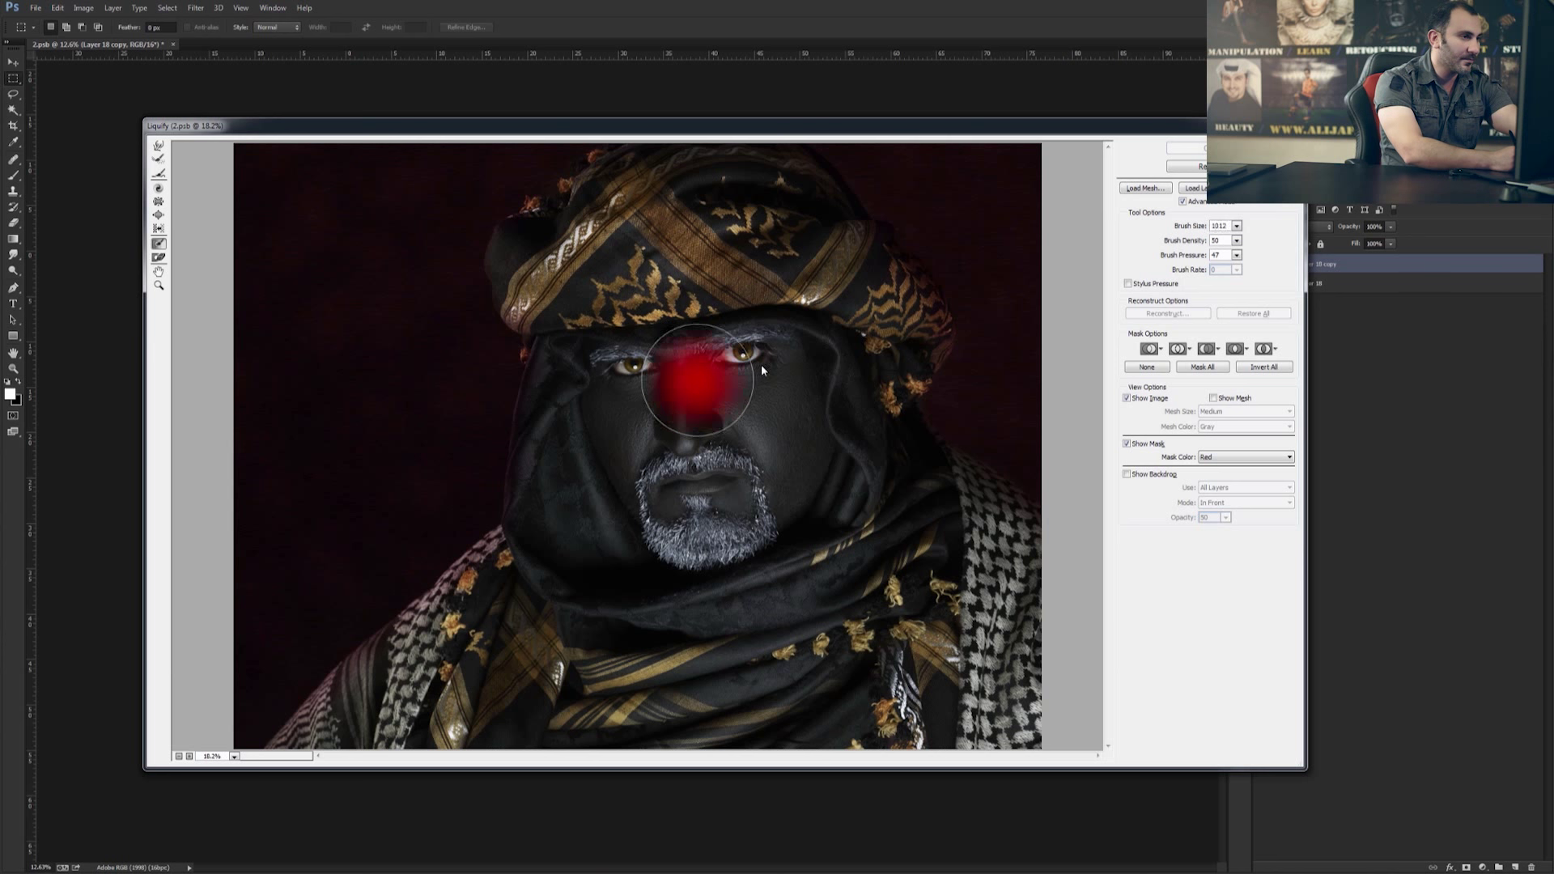
pyautogui.moveTo(698, 379); pyautogui.dragTo(756, 442)
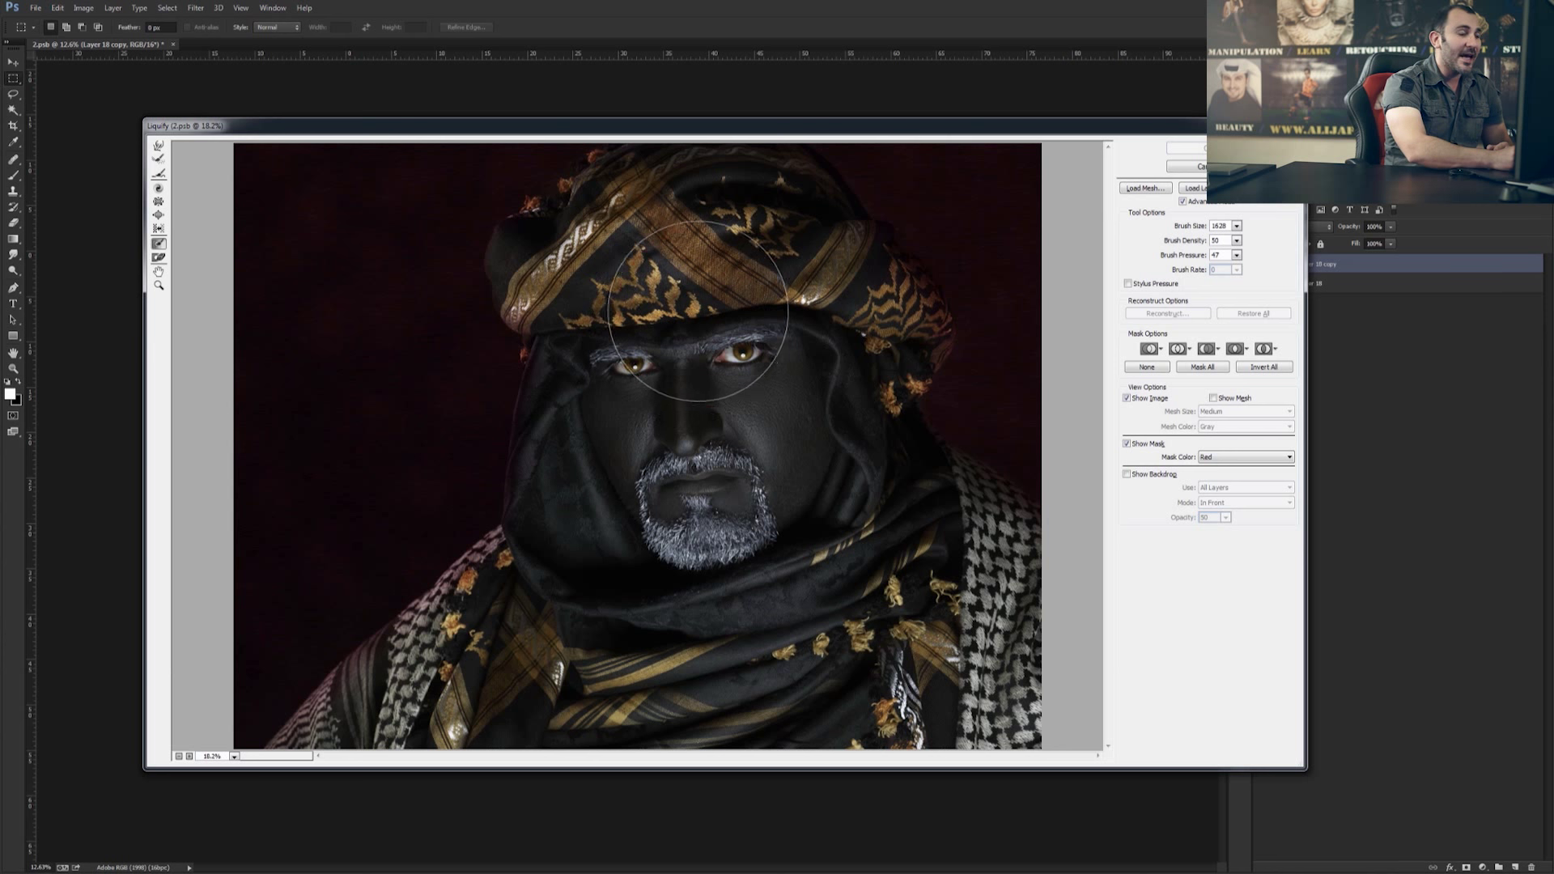
pyautogui.moveTo(696, 324)
pyautogui.mouseDown()
pyautogui.moveTo(692, 416)
pyautogui.moveTo(716, 486)
pyautogui.mouseUp()
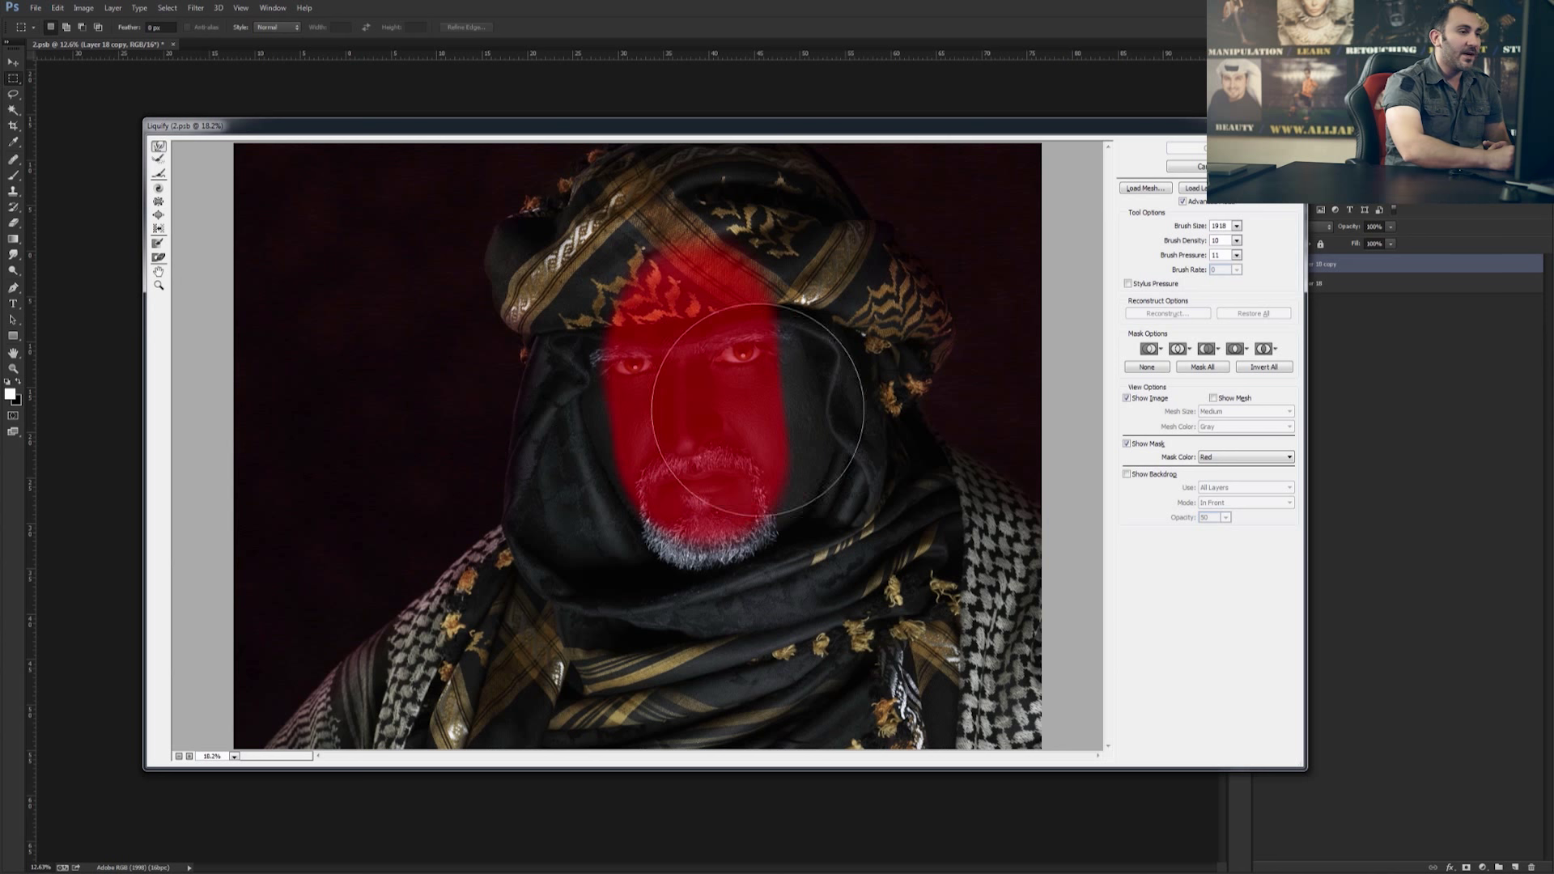
# Step: Extend the mask, halve the brush size, and warp the unfrozen hood beside the face
pyautogui.moveTo(696, 405); pyautogui.dragTo(700, 407)
pyautogui.press('[')
pyautogui.press('[')
pyautogui.press('[')
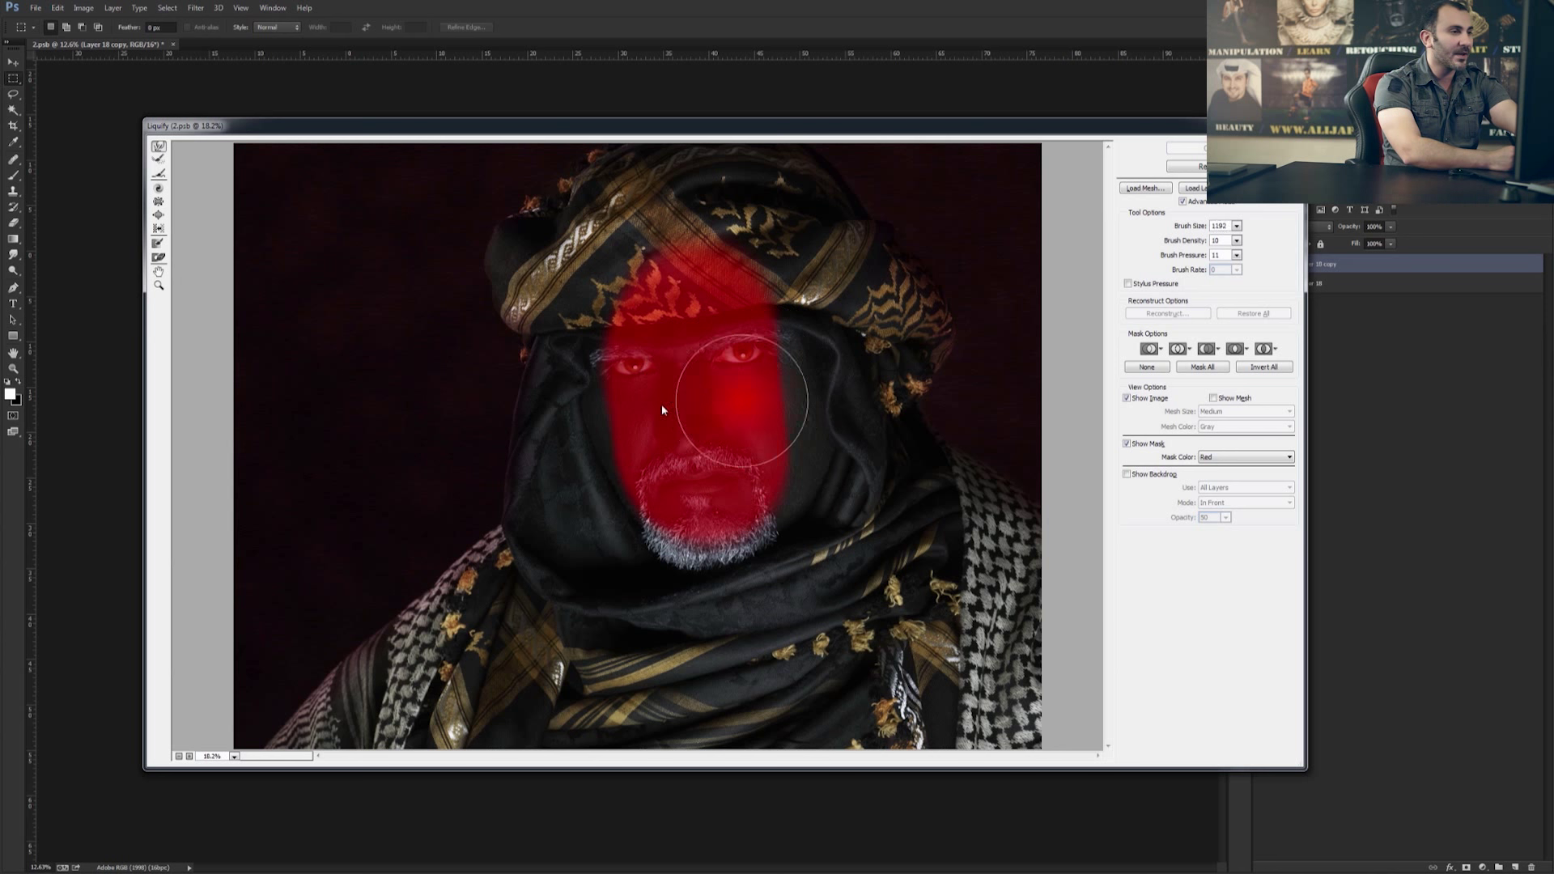
pyautogui.press('[')
pyautogui.press('[')
pyautogui.press('[')
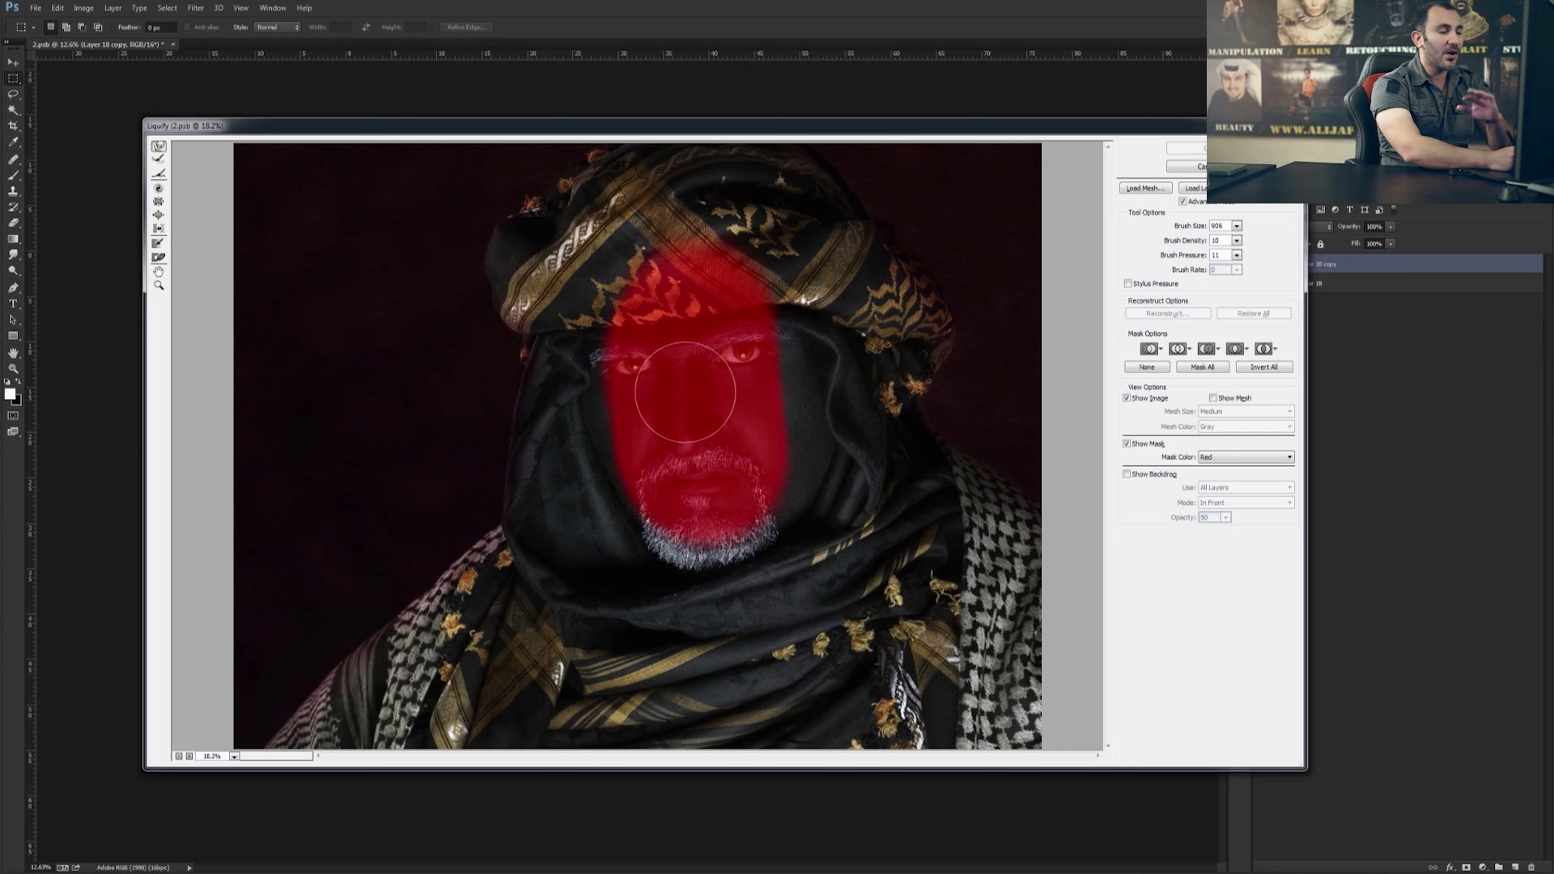
pyautogui.moveTo(711, 396); pyautogui.dragTo(705, 405)
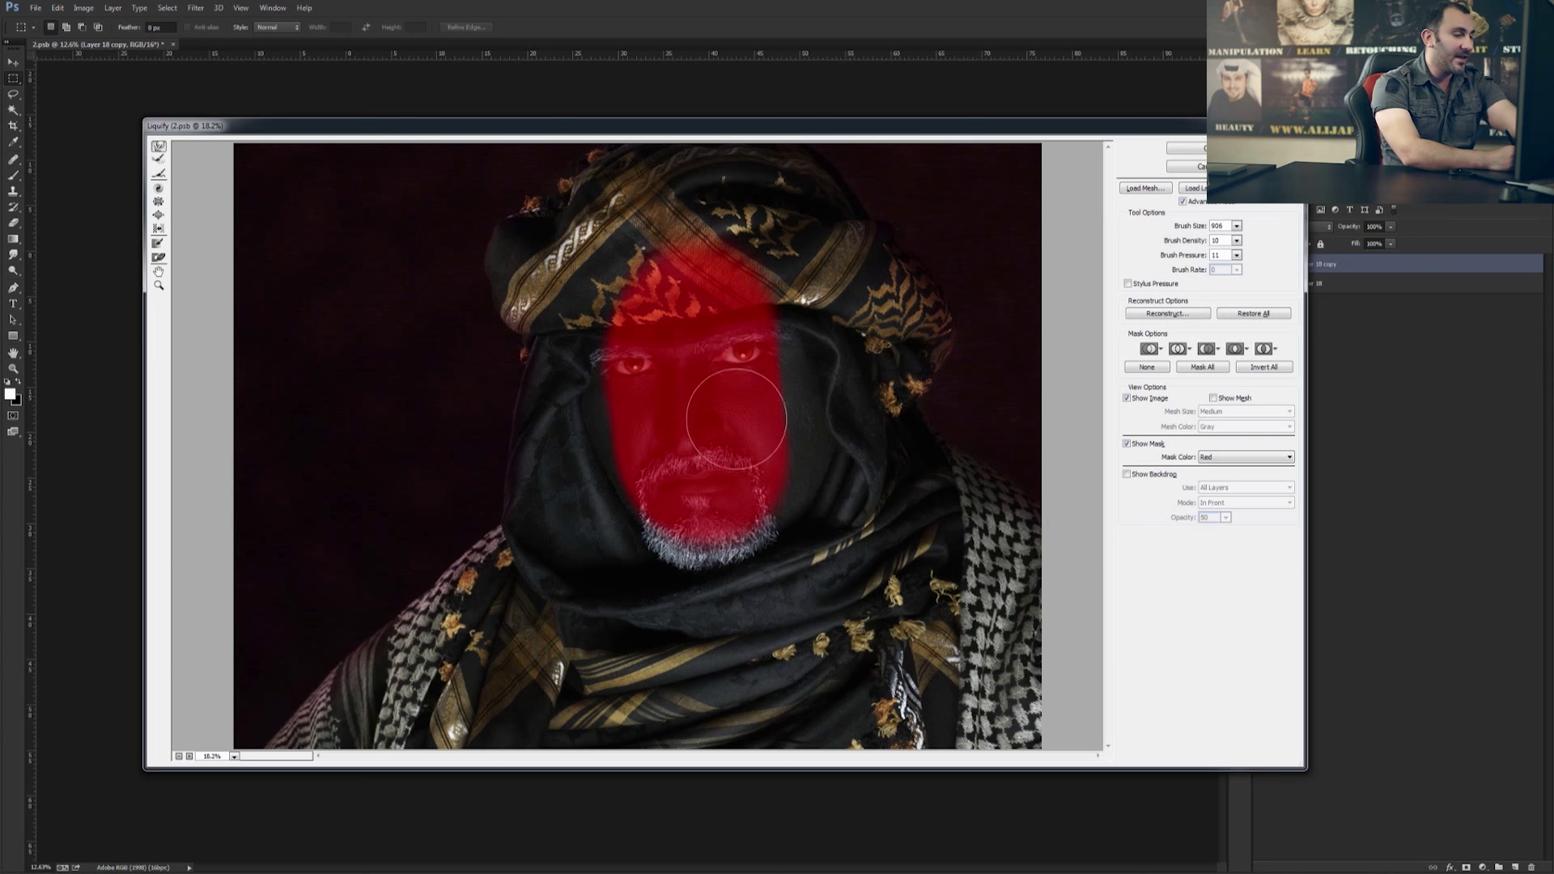
# Step: Enlarge the brush slightly and thaw the freeze mask off the face
pyautogui.press('alt')
pyautogui.keyDown('alt'); pyautogui.rightClick(757, 398); pyautogui.keyUp('alt')
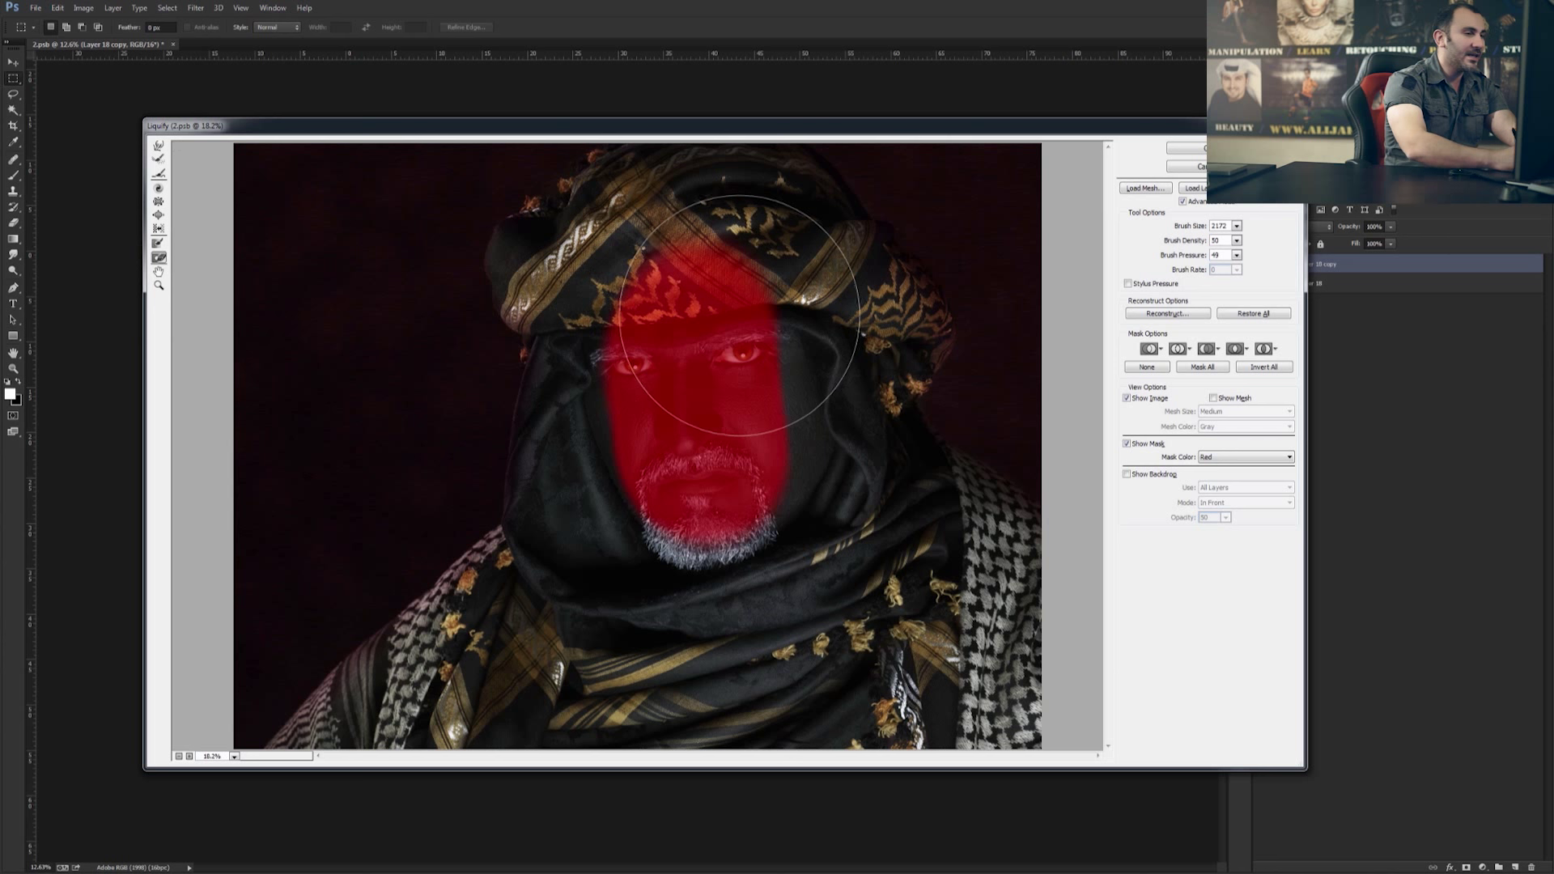
pyautogui.moveTo(746, 382)
pyautogui.mouseDown()
pyautogui.moveTo(659, 381)
pyautogui.moveTo(712, 330)
pyautogui.mouseUp()
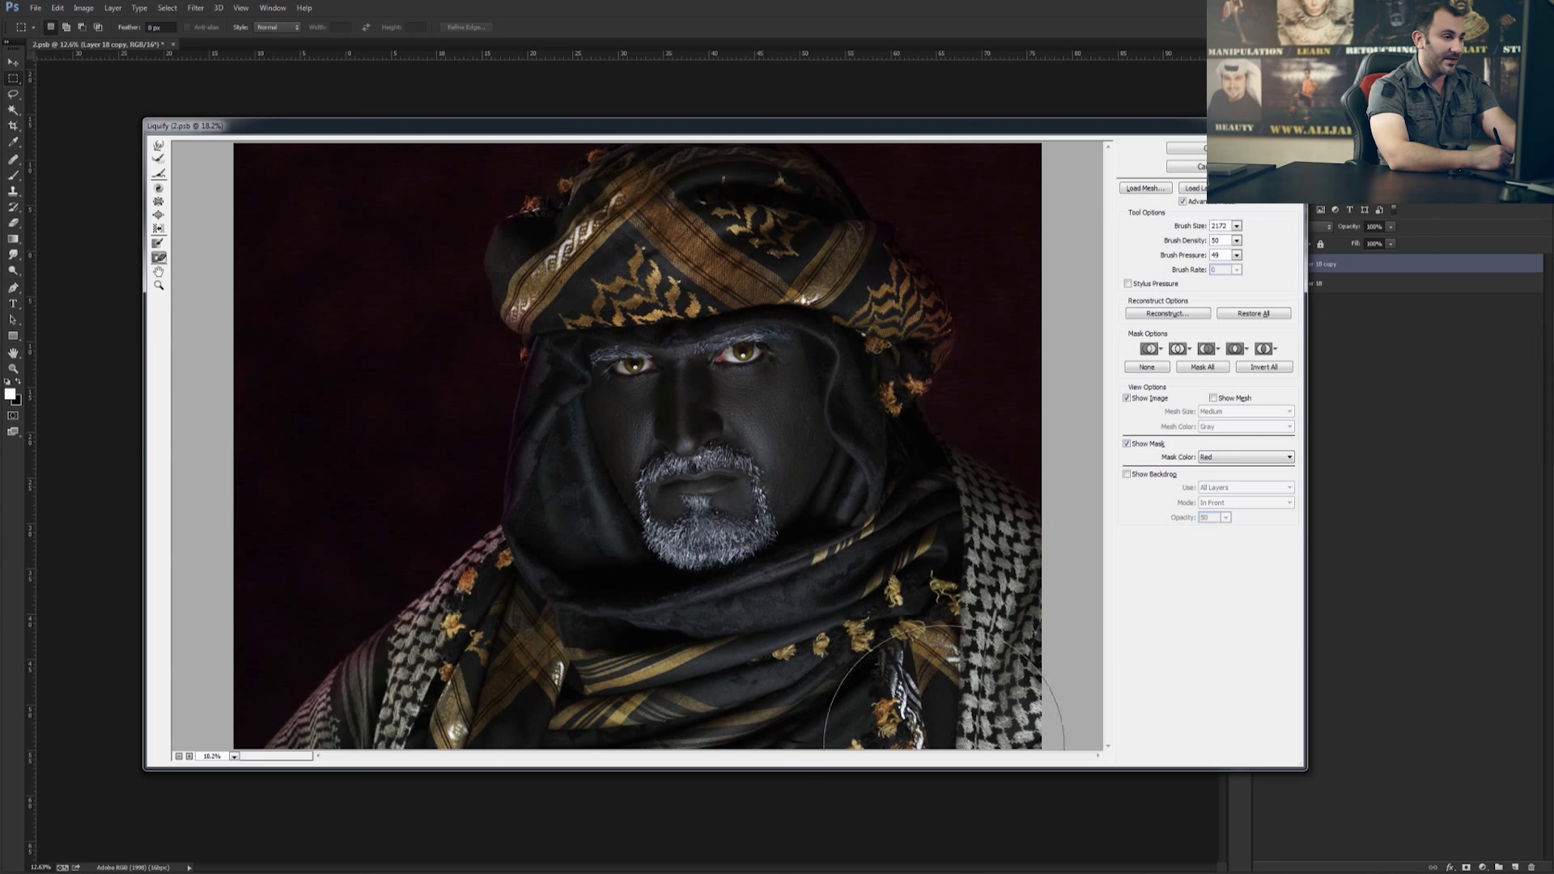
# Step: Switch back to Forward Warp and resize its brush to about 2556
pyautogui.click(158, 148)
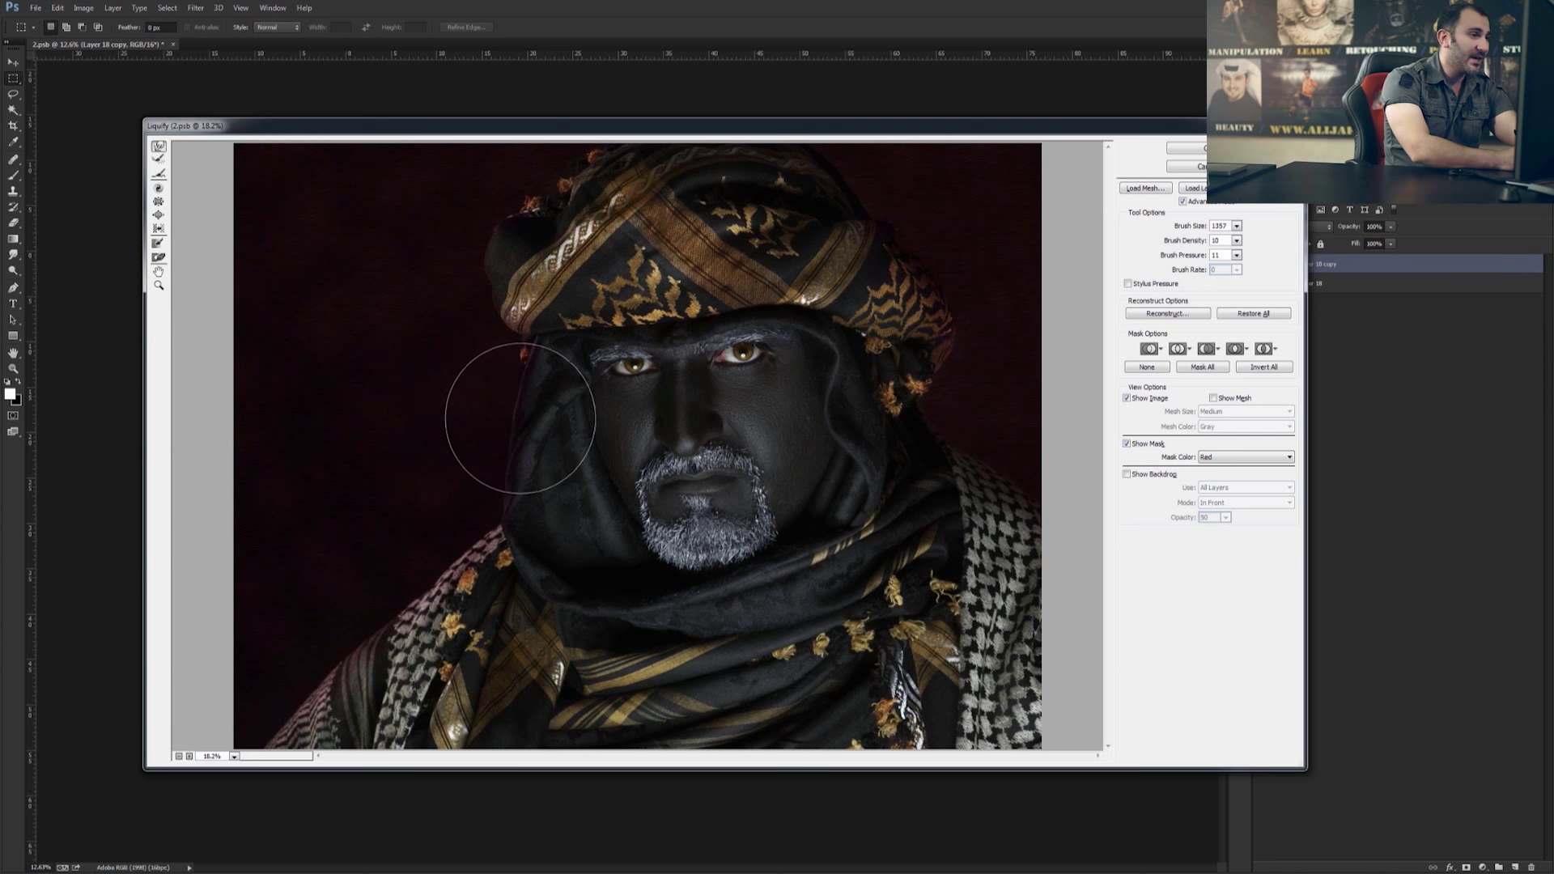
pyautogui.moveTo(471, 427)
pyautogui.mouseDown()
pyautogui.moveTo(533, 399)
pyautogui.moveTo(518, 409)
pyautogui.mouseUp()
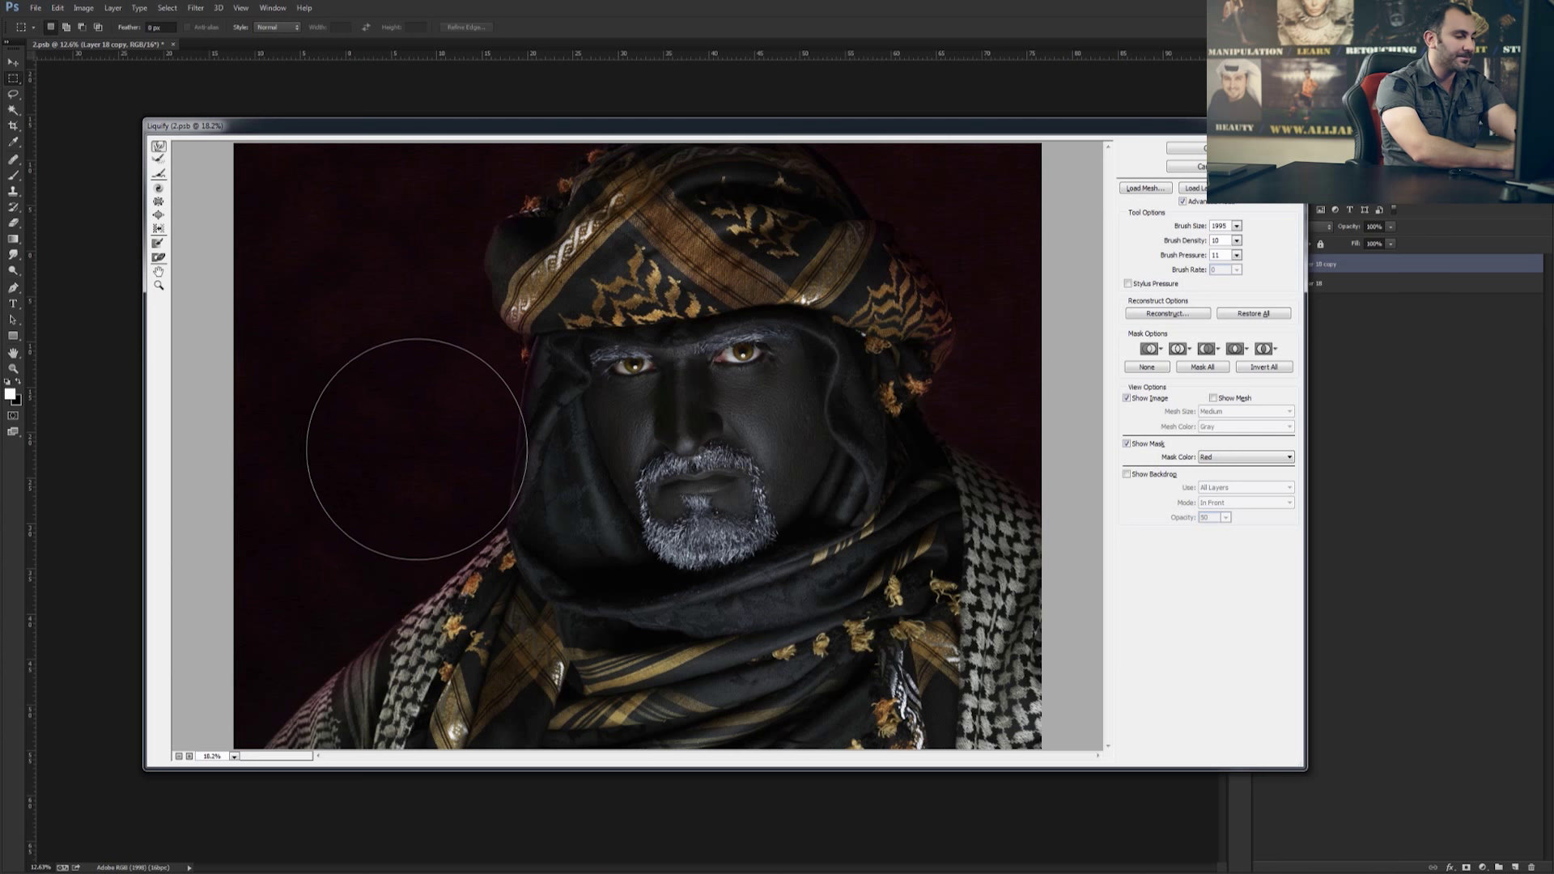
pyautogui.moveTo(412, 441); pyautogui.dragTo(453, 441)
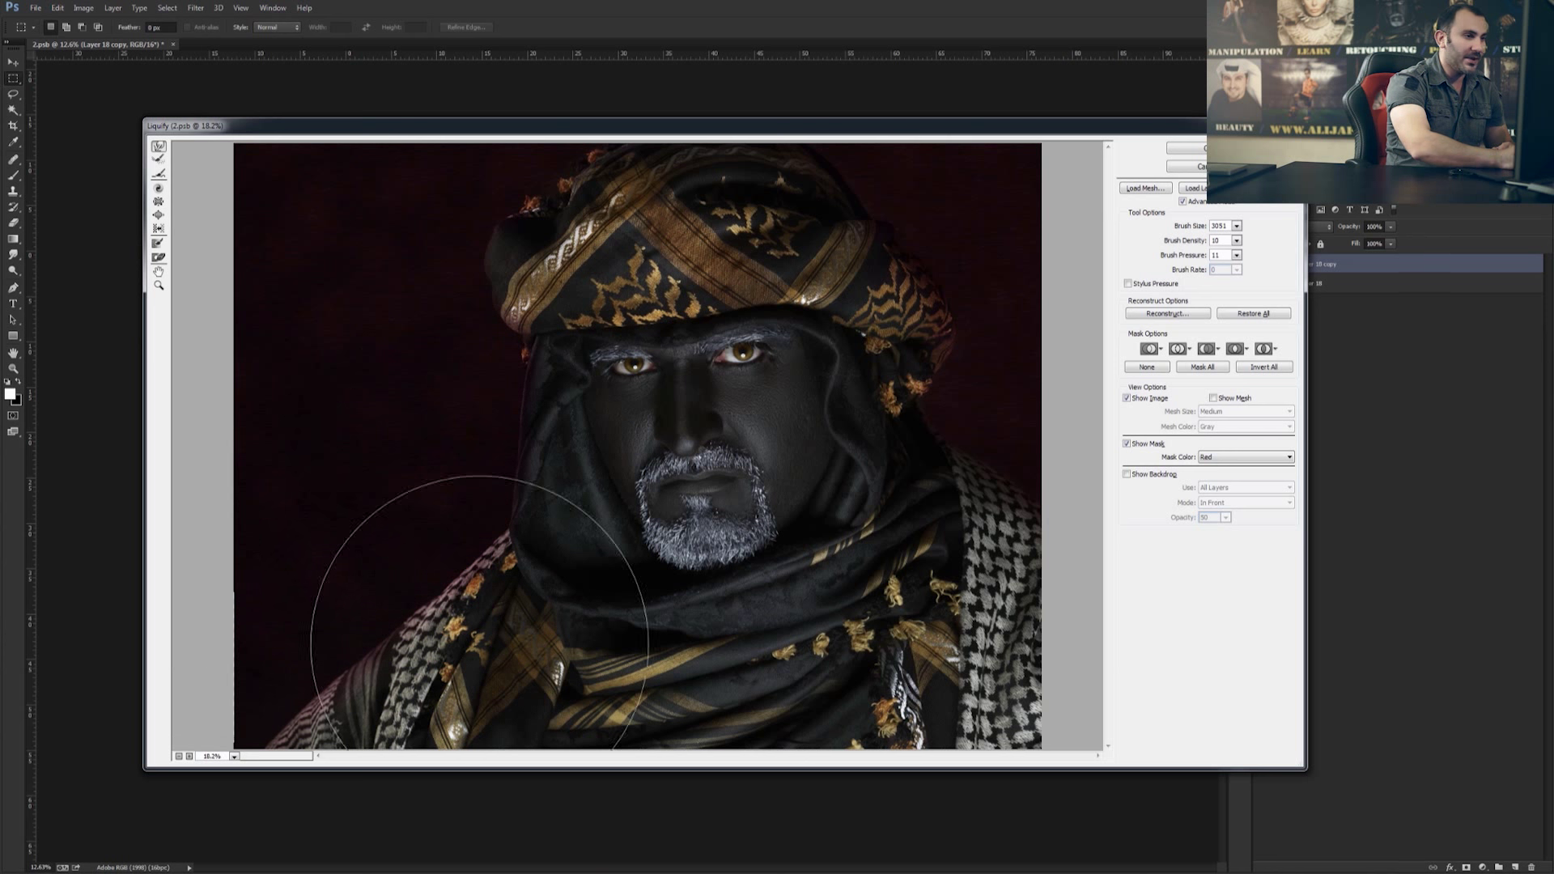
pyautogui.moveTo(736, 350); pyautogui.dragTo(697, 349)
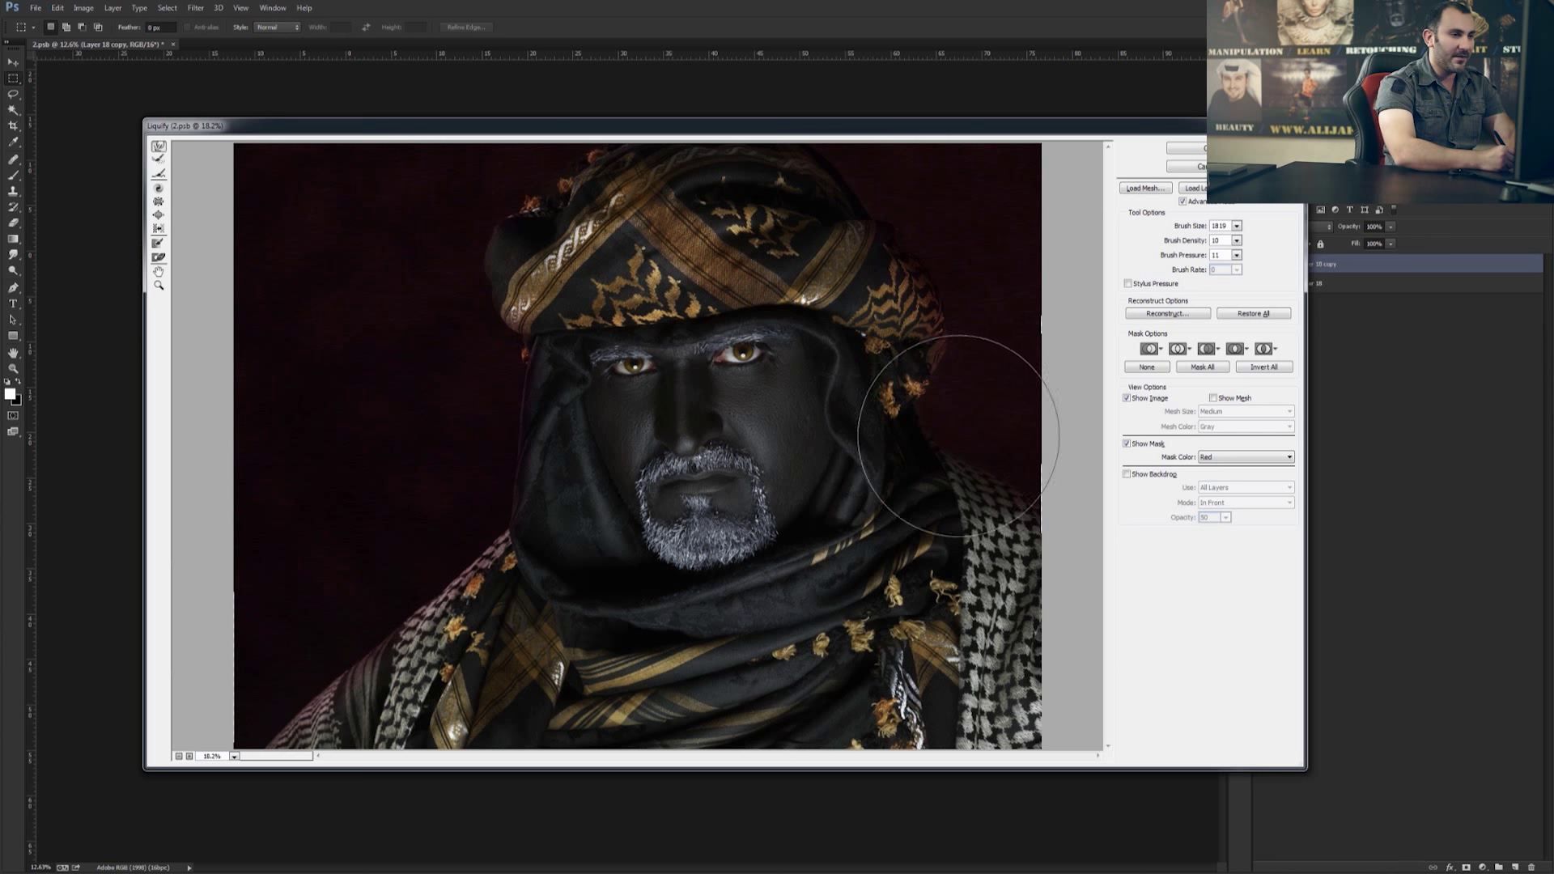
pyautogui.moveTo(877, 345); pyautogui.dragTo(935, 342)
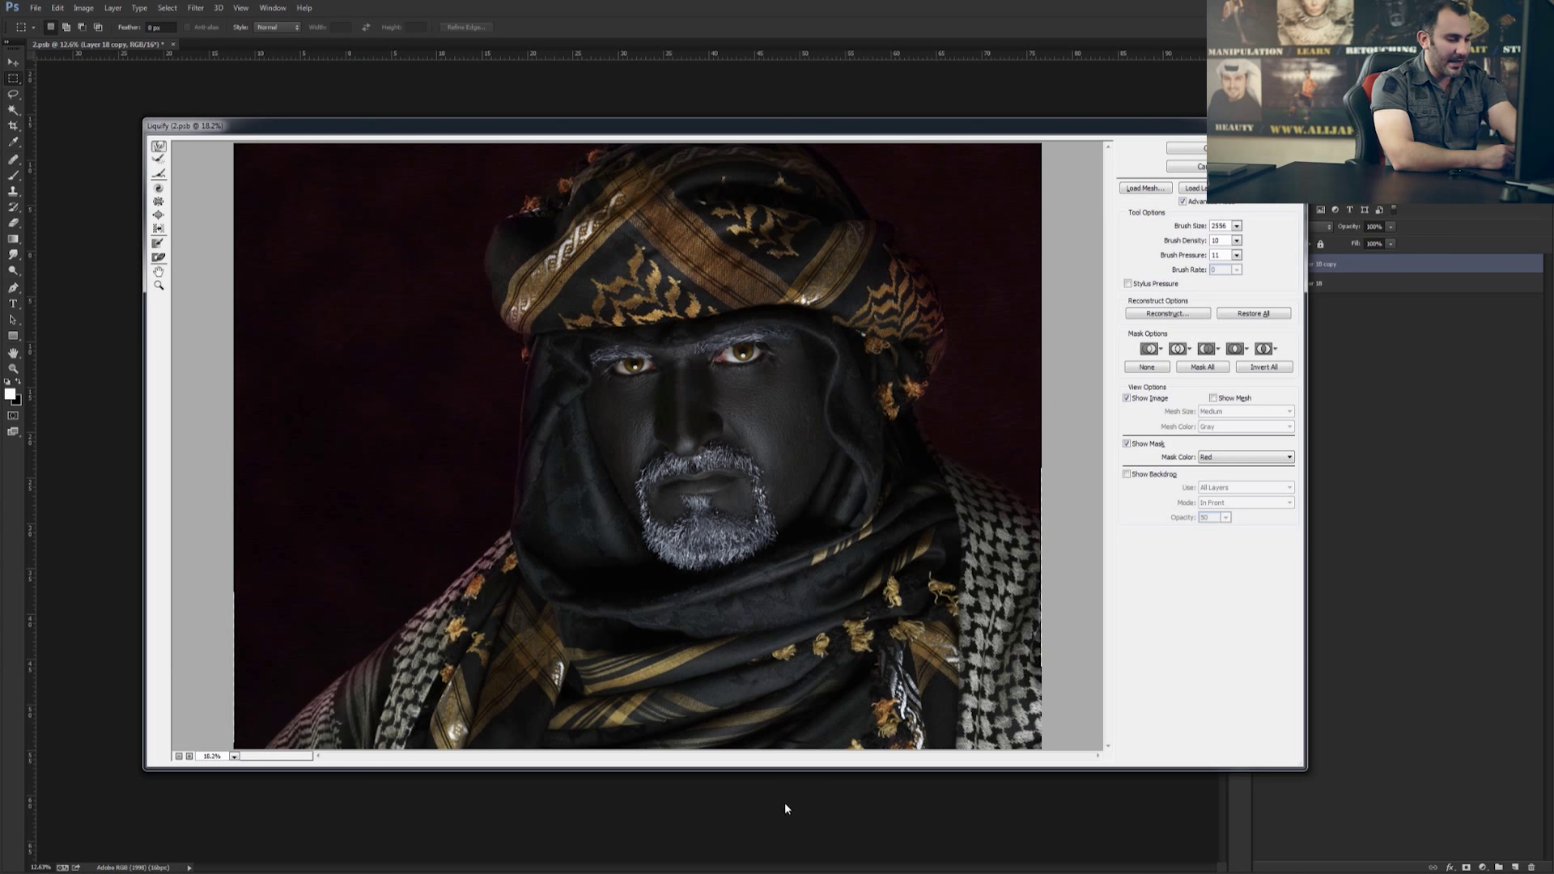
# Step: Zoom to 50% on the mouth and beard, testing and undoing freeze-mask strokes
pyautogui.hotkey('ctrl', '+')
pyautogui.hotkey('ctrl', '+')
pyautogui.hotkey('ctrl', '+')
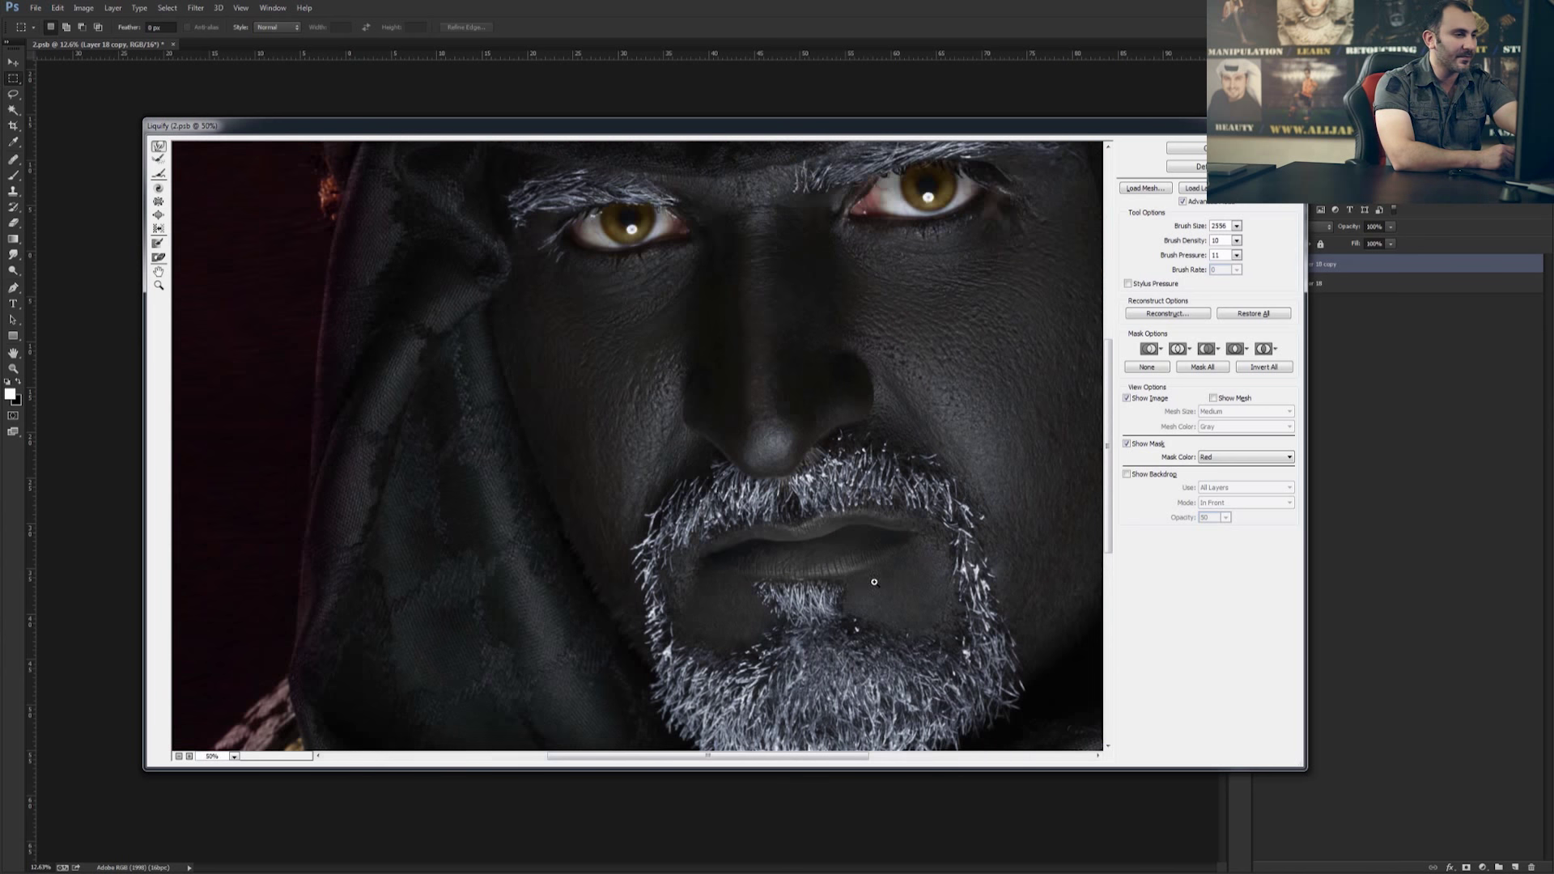
pyautogui.moveTo(843, 532); pyautogui.dragTo(746, 361)
pyautogui.press('[')
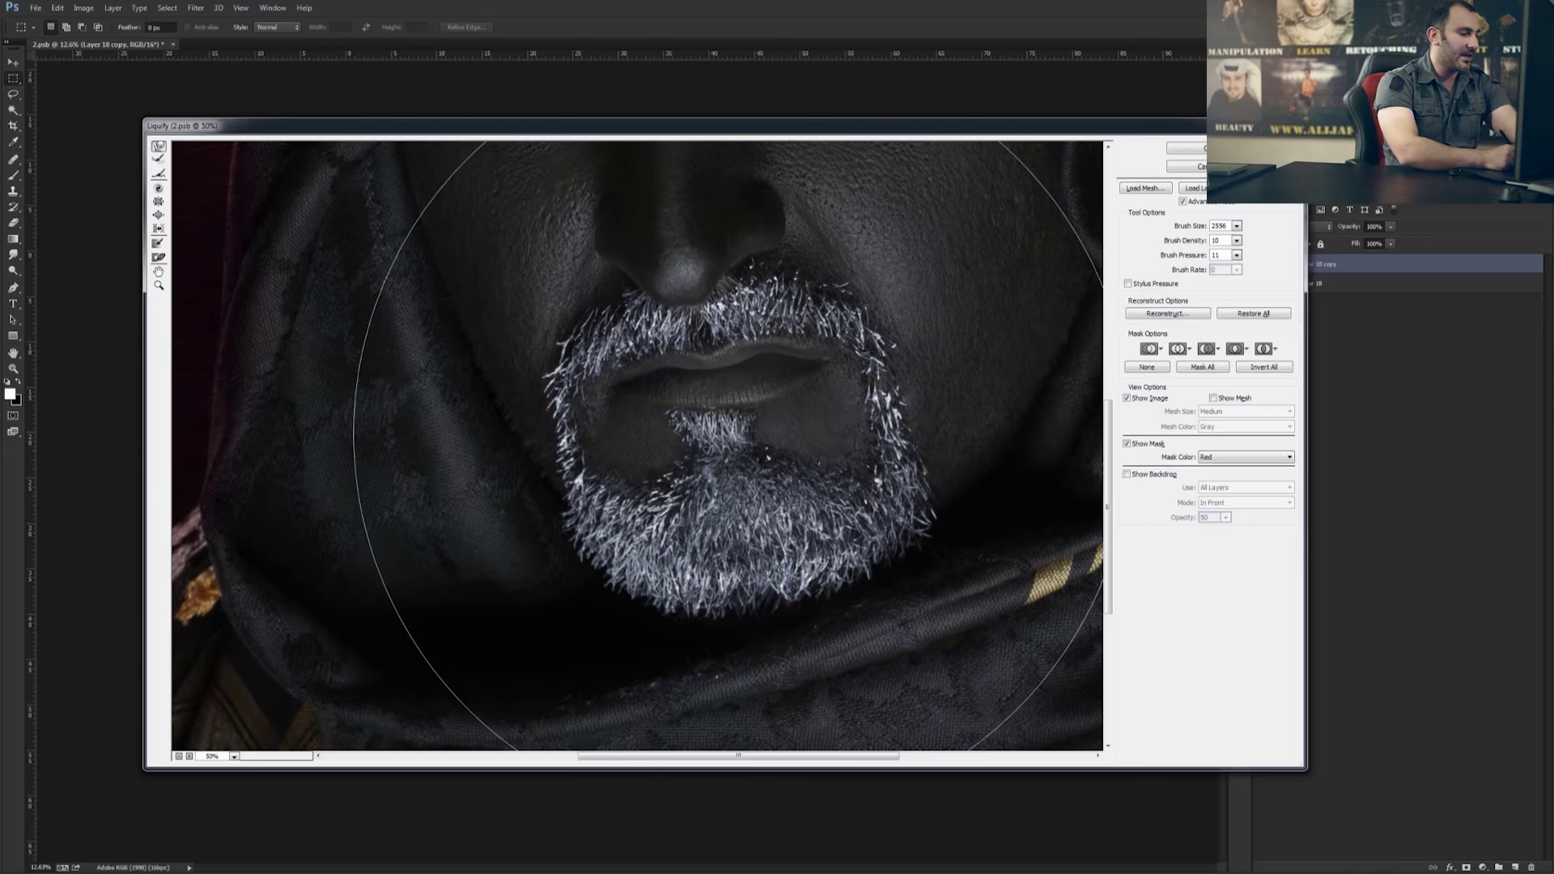
pyautogui.click(751, 438)
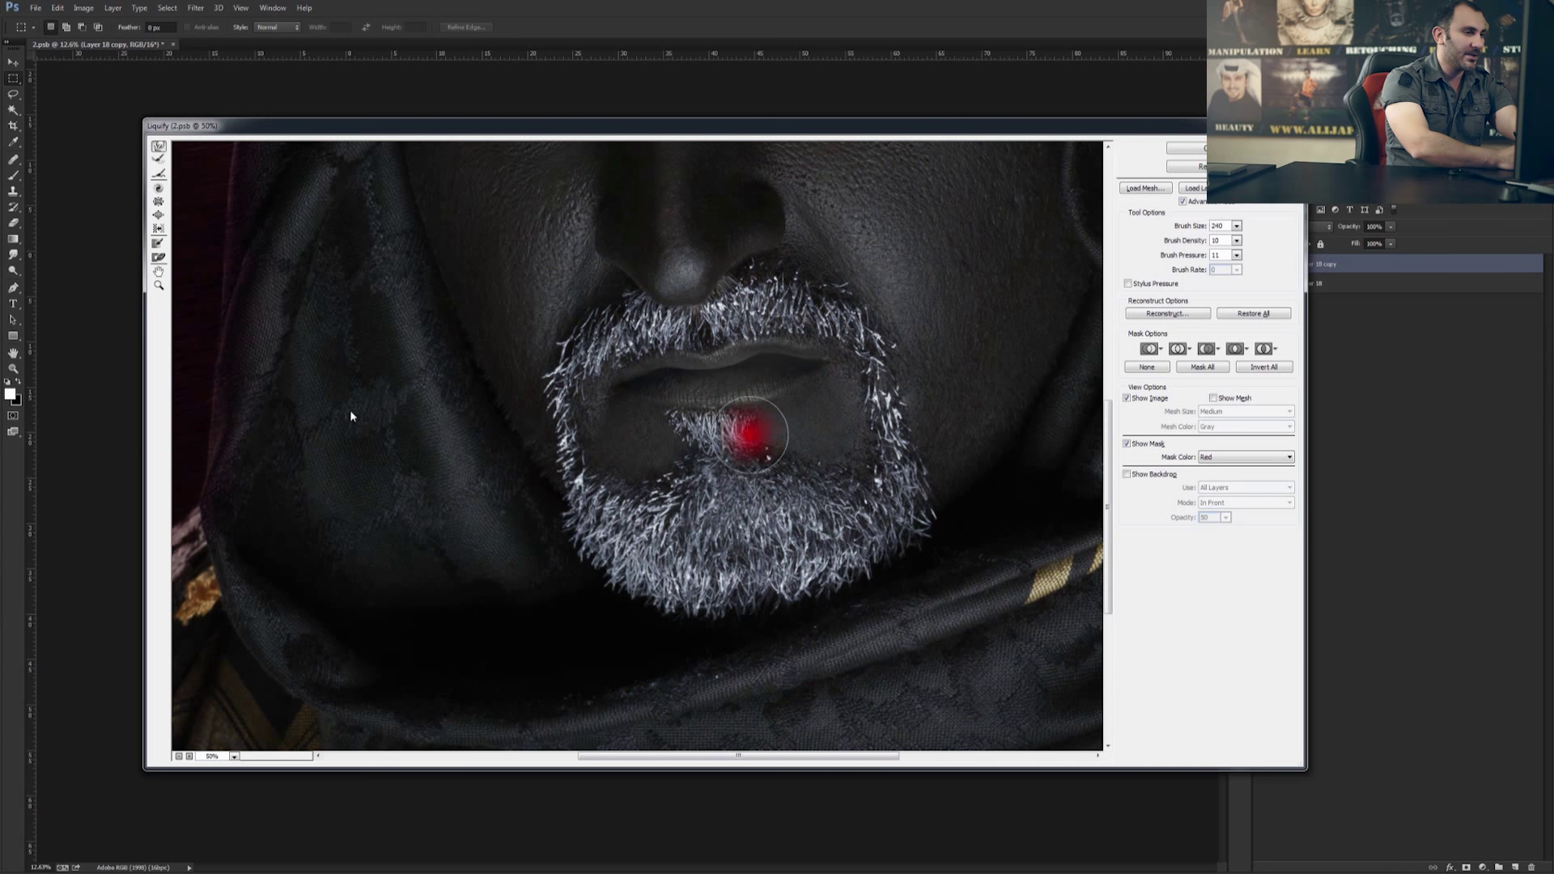
pyautogui.hotkey('ctrl', 'z')
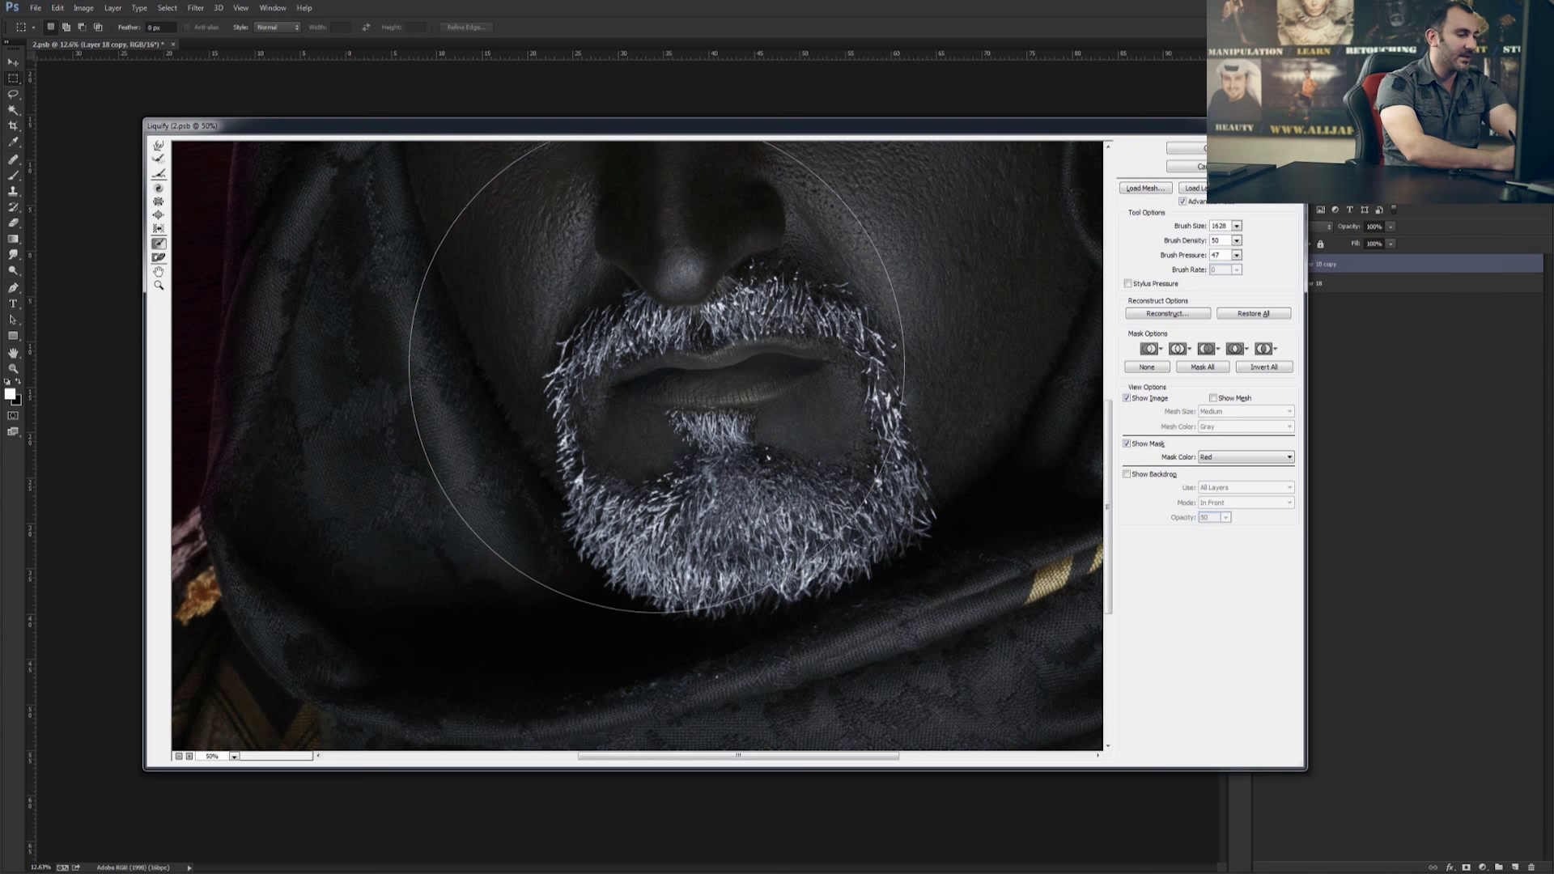
pyautogui.moveTo(640, 348)
pyautogui.mouseDown()
pyautogui.moveTo(615, 348)
pyautogui.moveTo(794, 356)
pyautogui.mouseUp()
pyautogui.hotkey('ctrl', 'z')
# Step: Freeze-mask the lips and nose, undoing stray beard and chin spots while resizing the brush
pyautogui.press('[')
pyautogui.moveTo(651, 388); pyautogui.dragTo(627, 390)
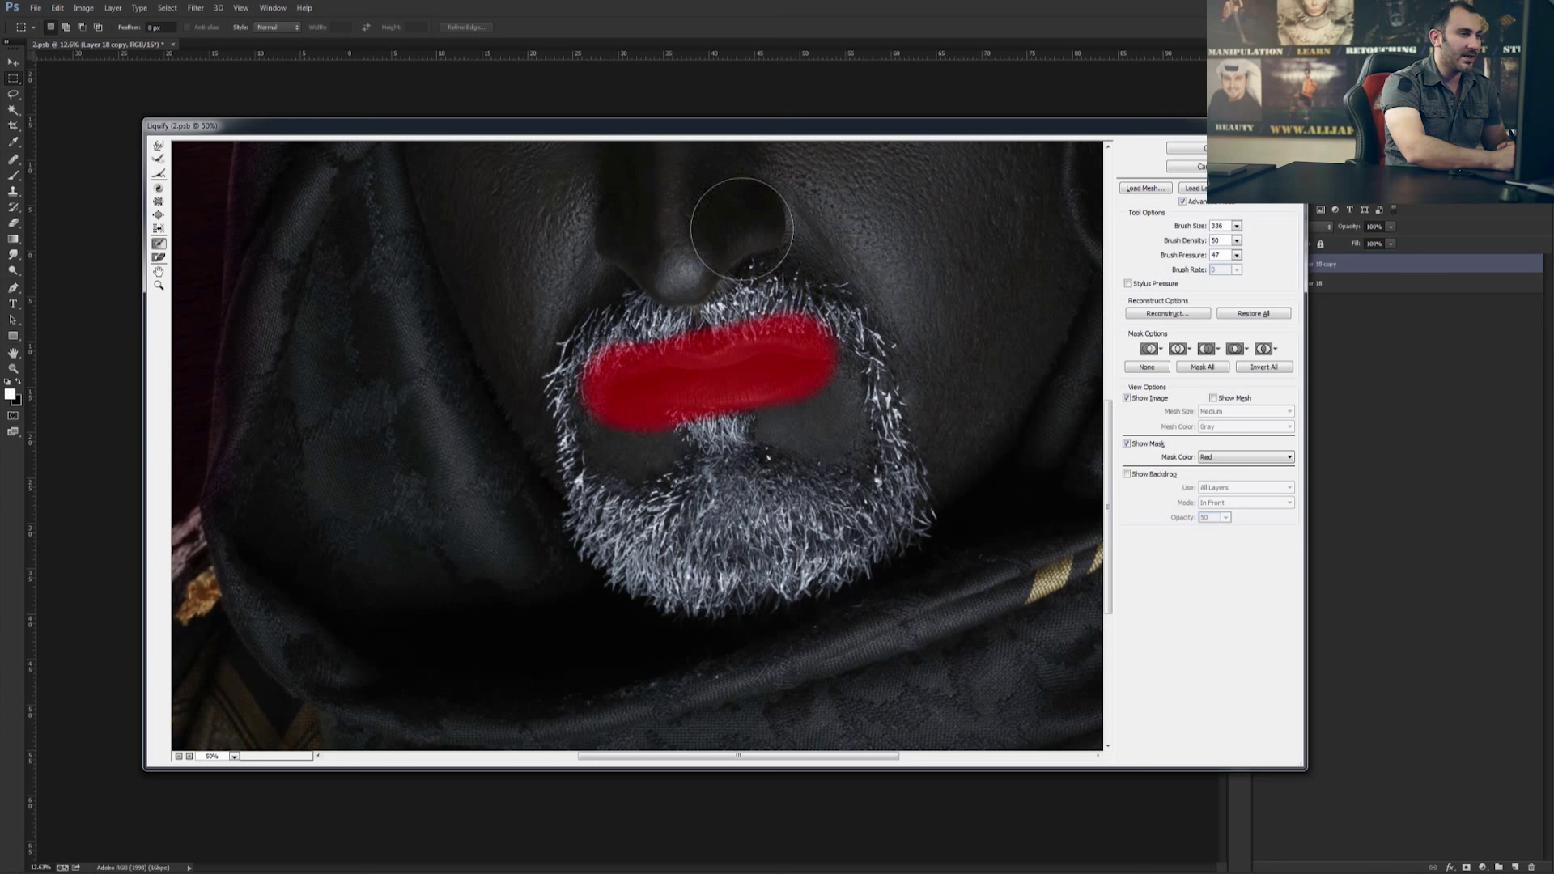
pyautogui.moveTo(749, 209)
pyautogui.mouseDown()
pyautogui.moveTo(696, 247)
pyautogui.moveTo(618, 215)
pyautogui.moveTo(701, 244)
pyautogui.mouseUp()
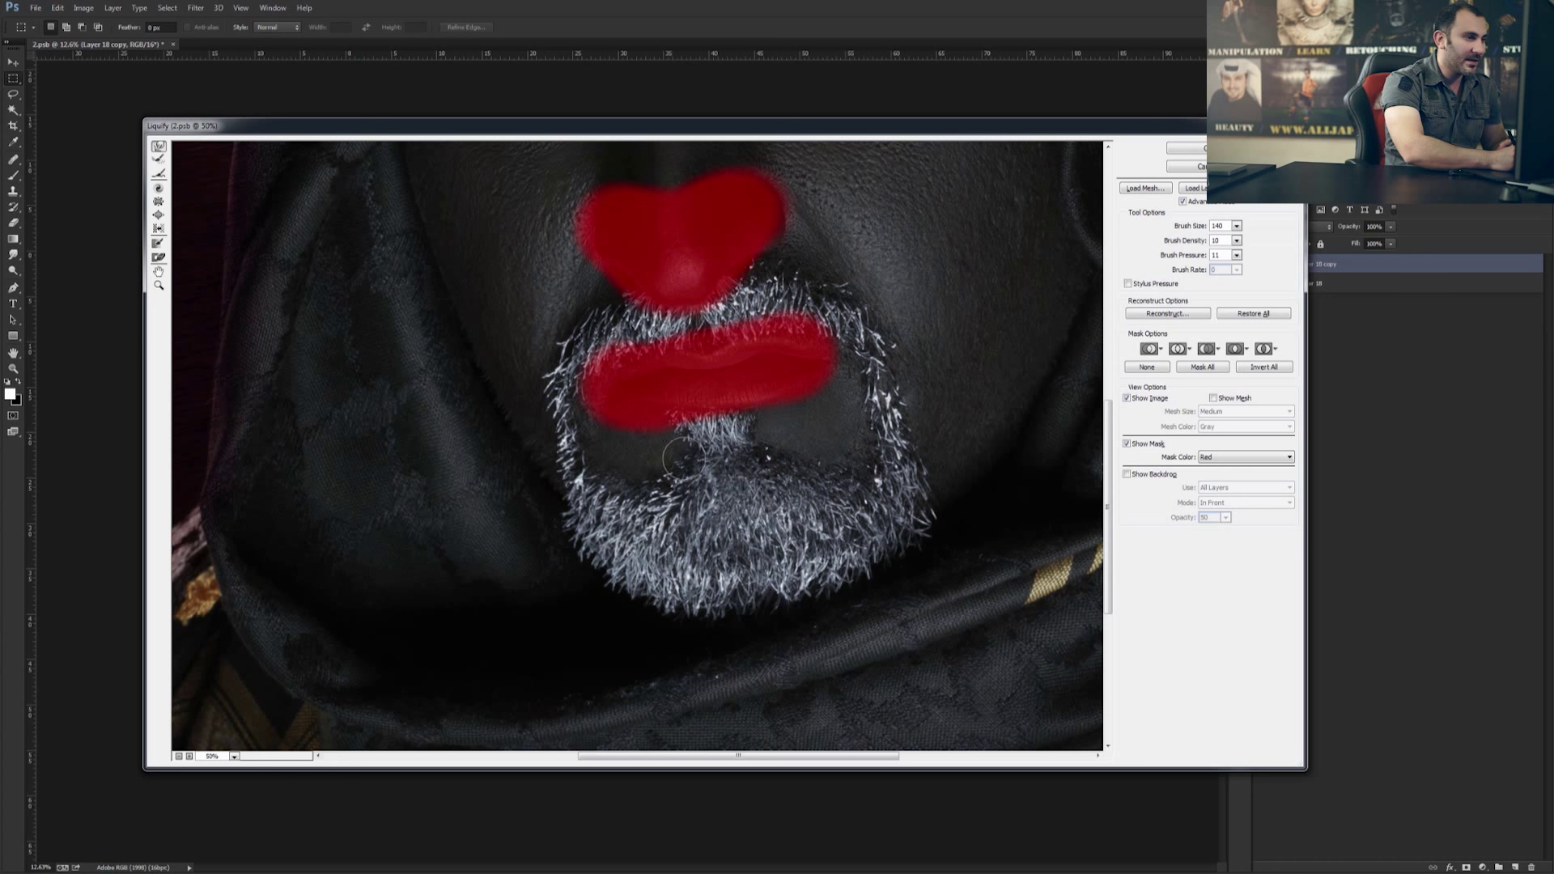
pyautogui.press(']')
pyautogui.press(']')
pyautogui.click(639, 480)
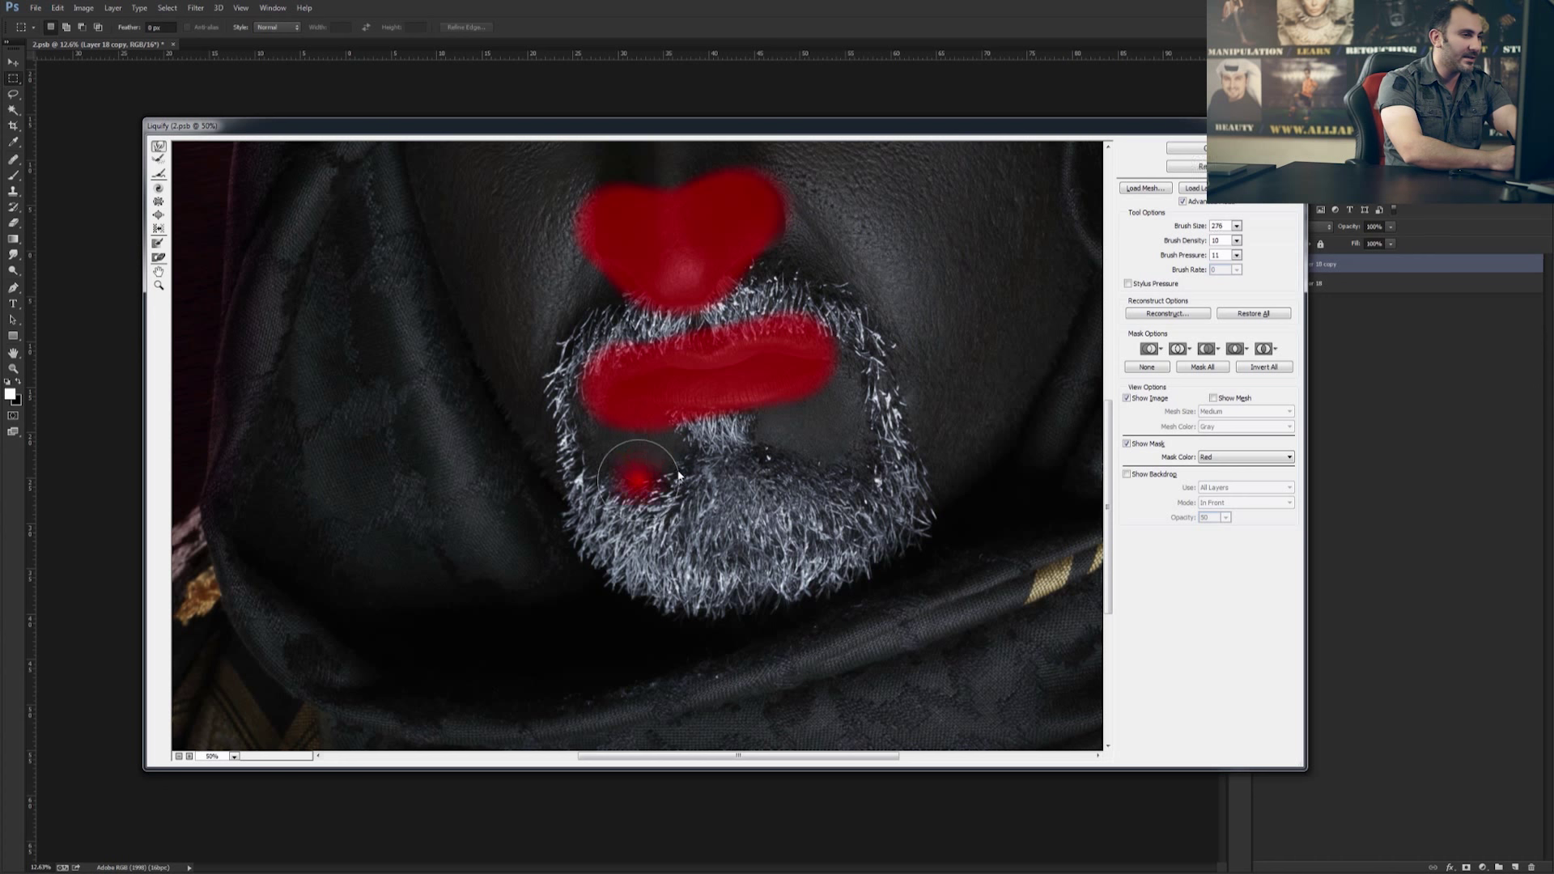
pyautogui.hotkey('ctrl', 'z')
pyautogui.press(']')
pyautogui.press(']')
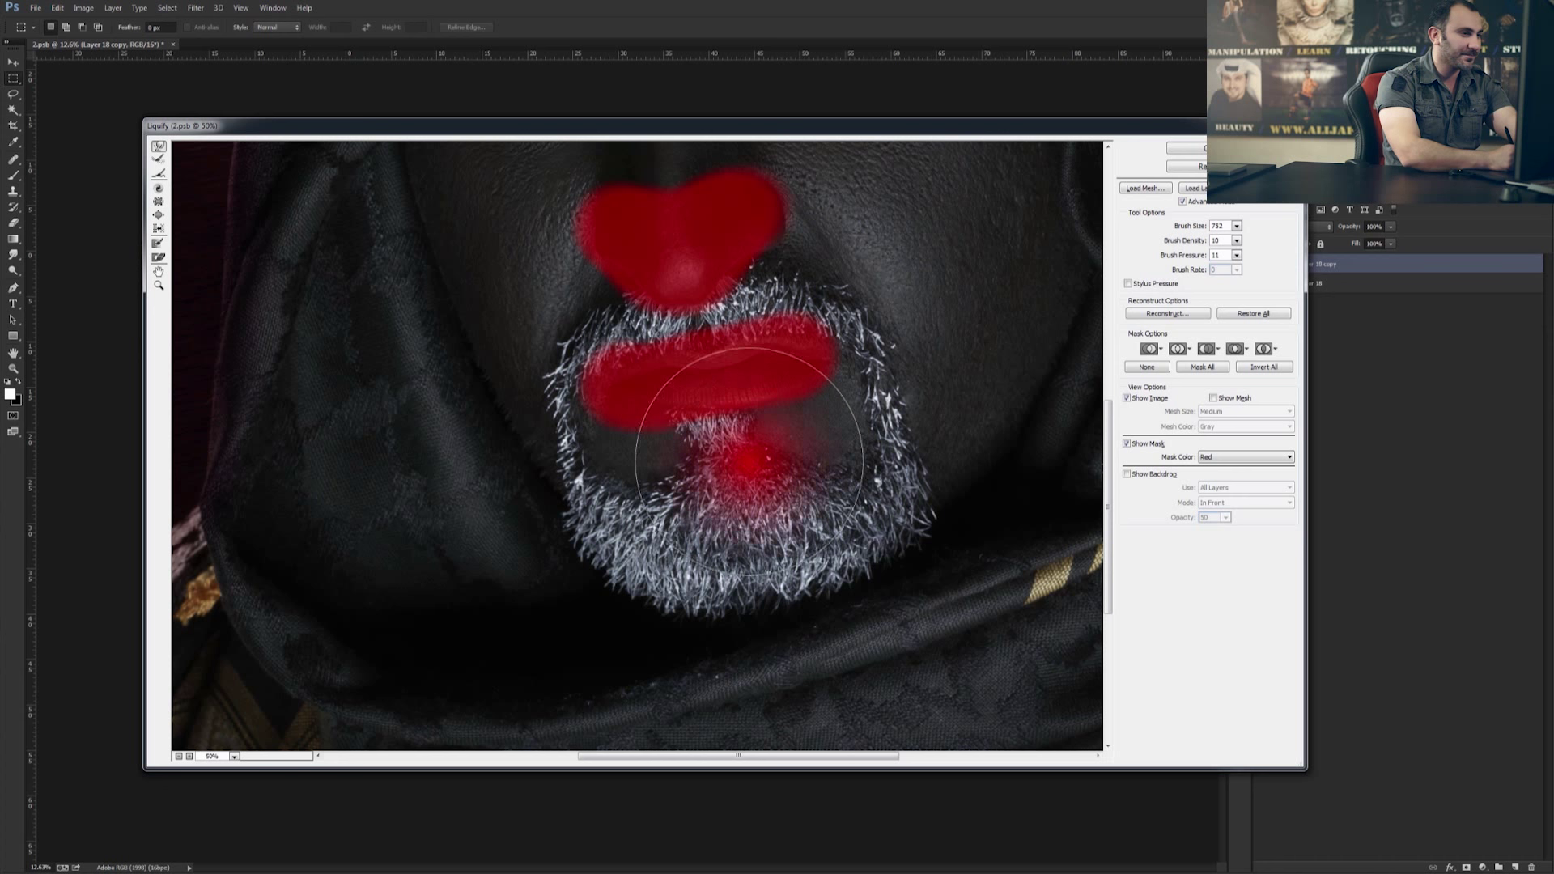
pyautogui.hotkey('ctrl', 'z')
pyautogui.press(']')
pyautogui.press(']')
pyautogui.press(']')
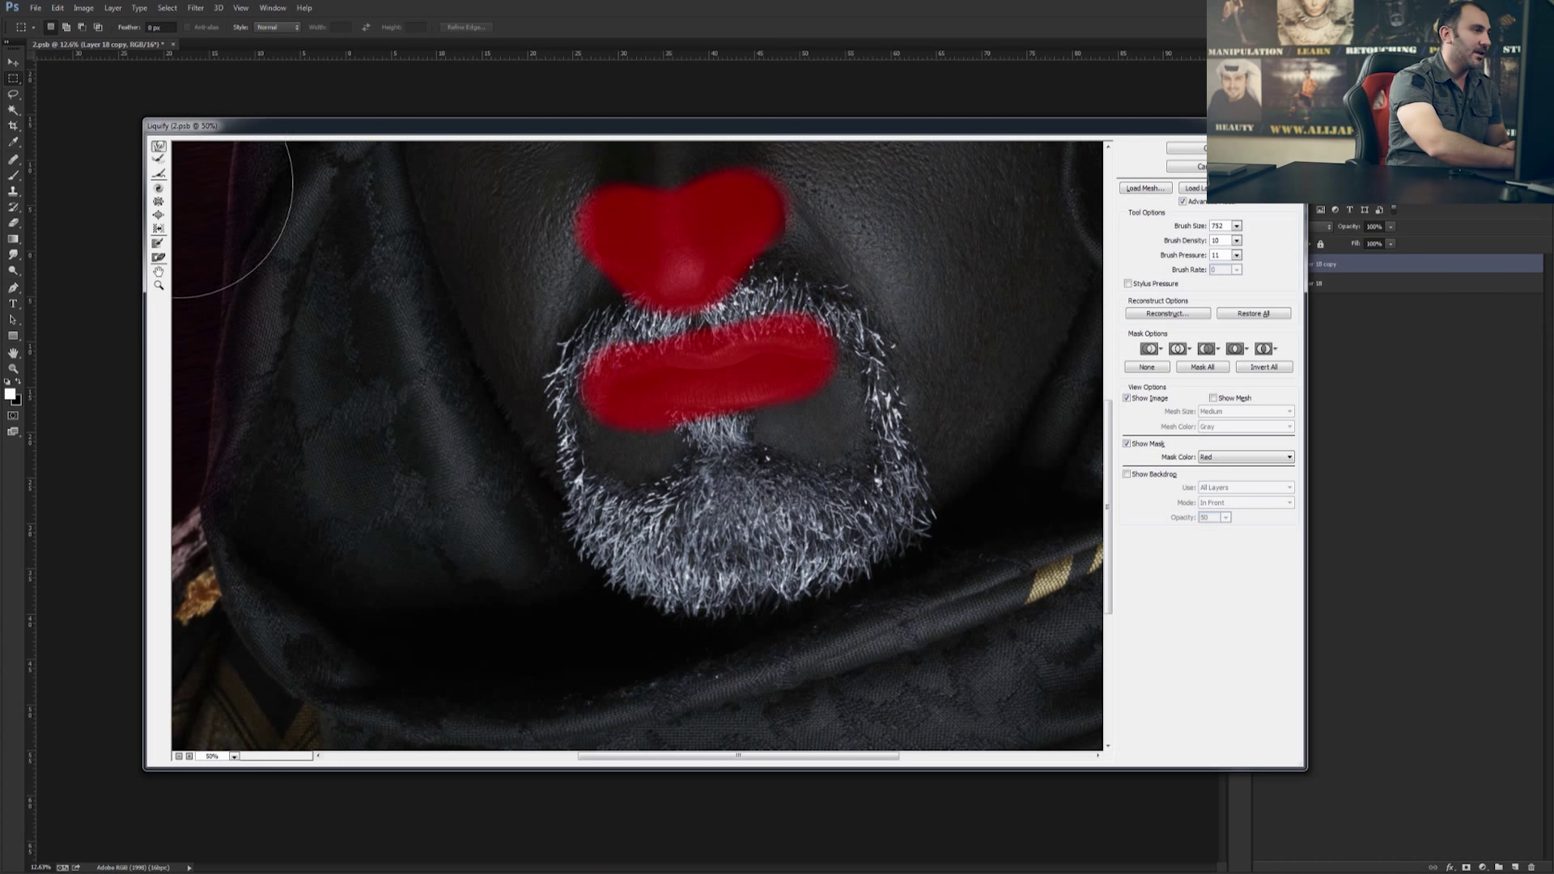
# Step: Undo the nose and lip freeze mask and zoom the preview out to 12.5%
pyautogui.hotkey('ctrl', 'z')
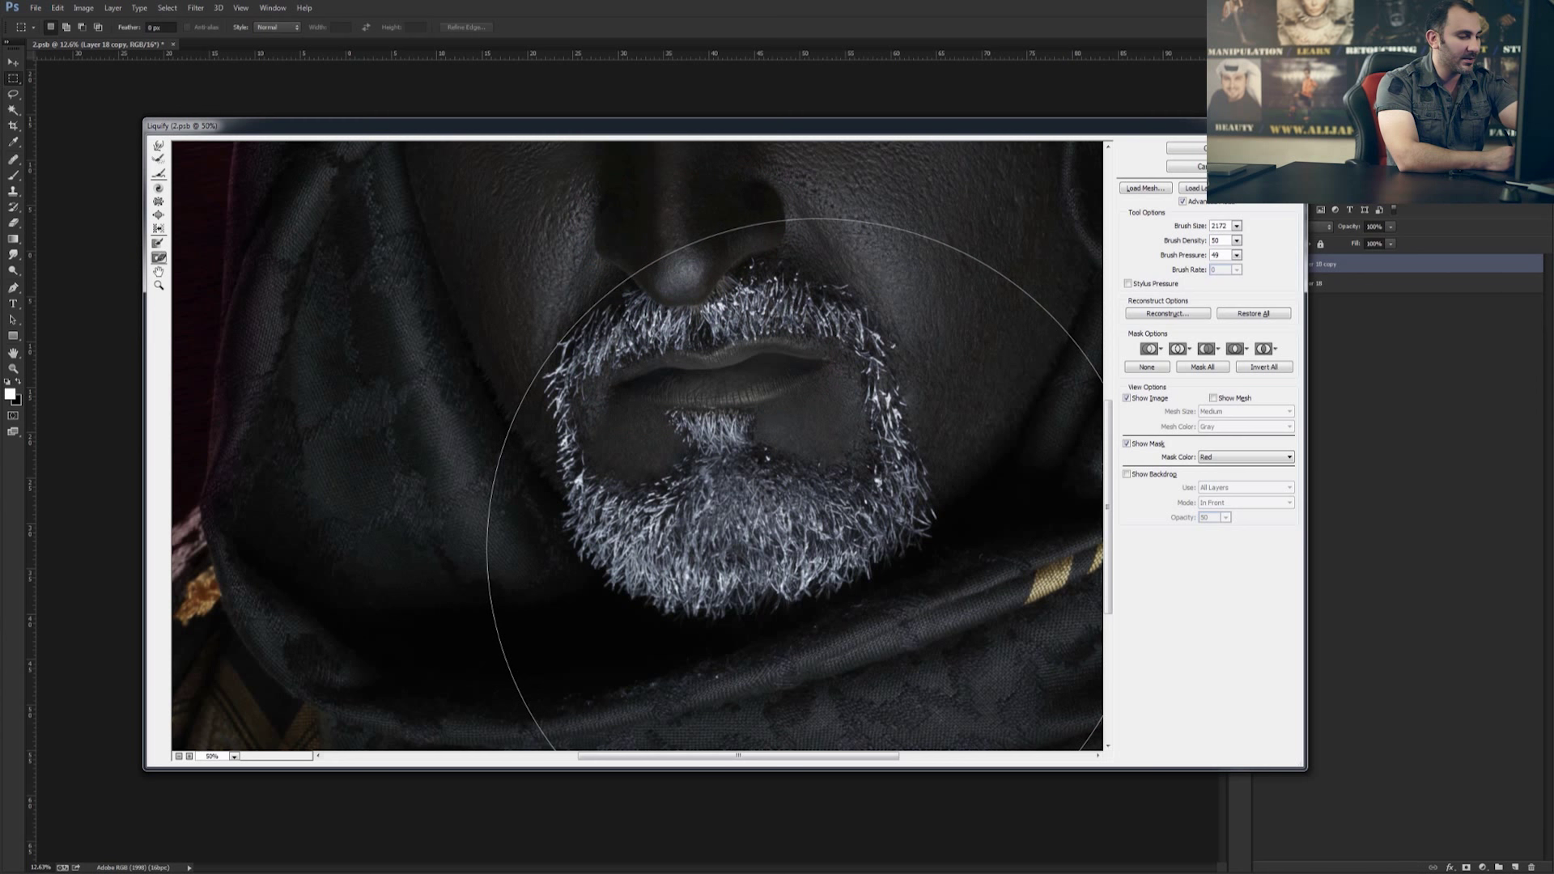
pyautogui.hotkey('ctrl', '-')
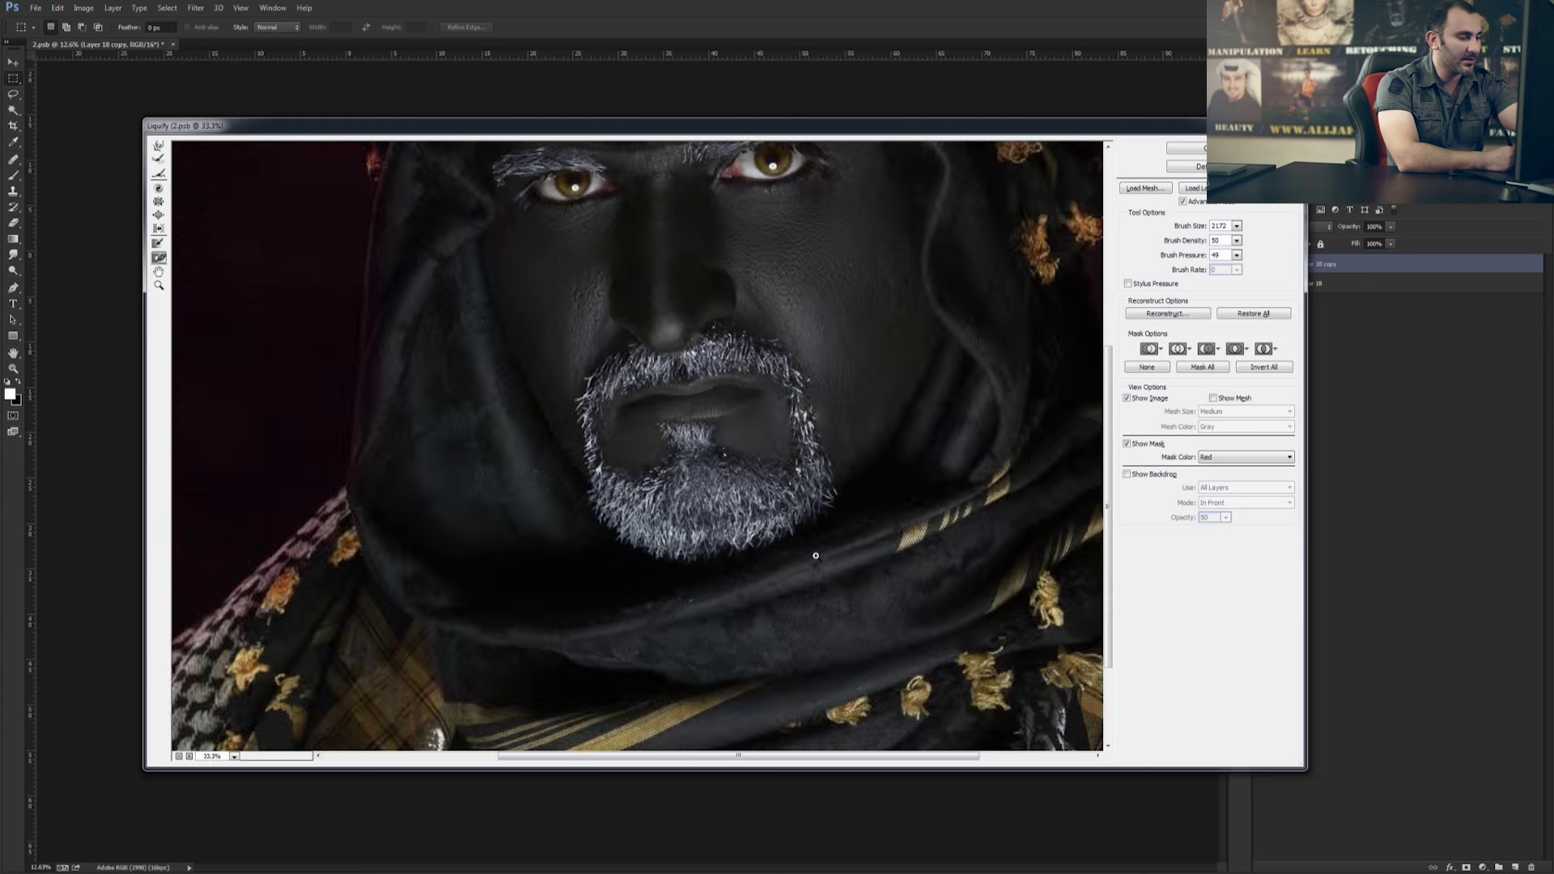
pyautogui.hotkey('ctrl', '-')
pyautogui.hotkey('ctrl', '+')
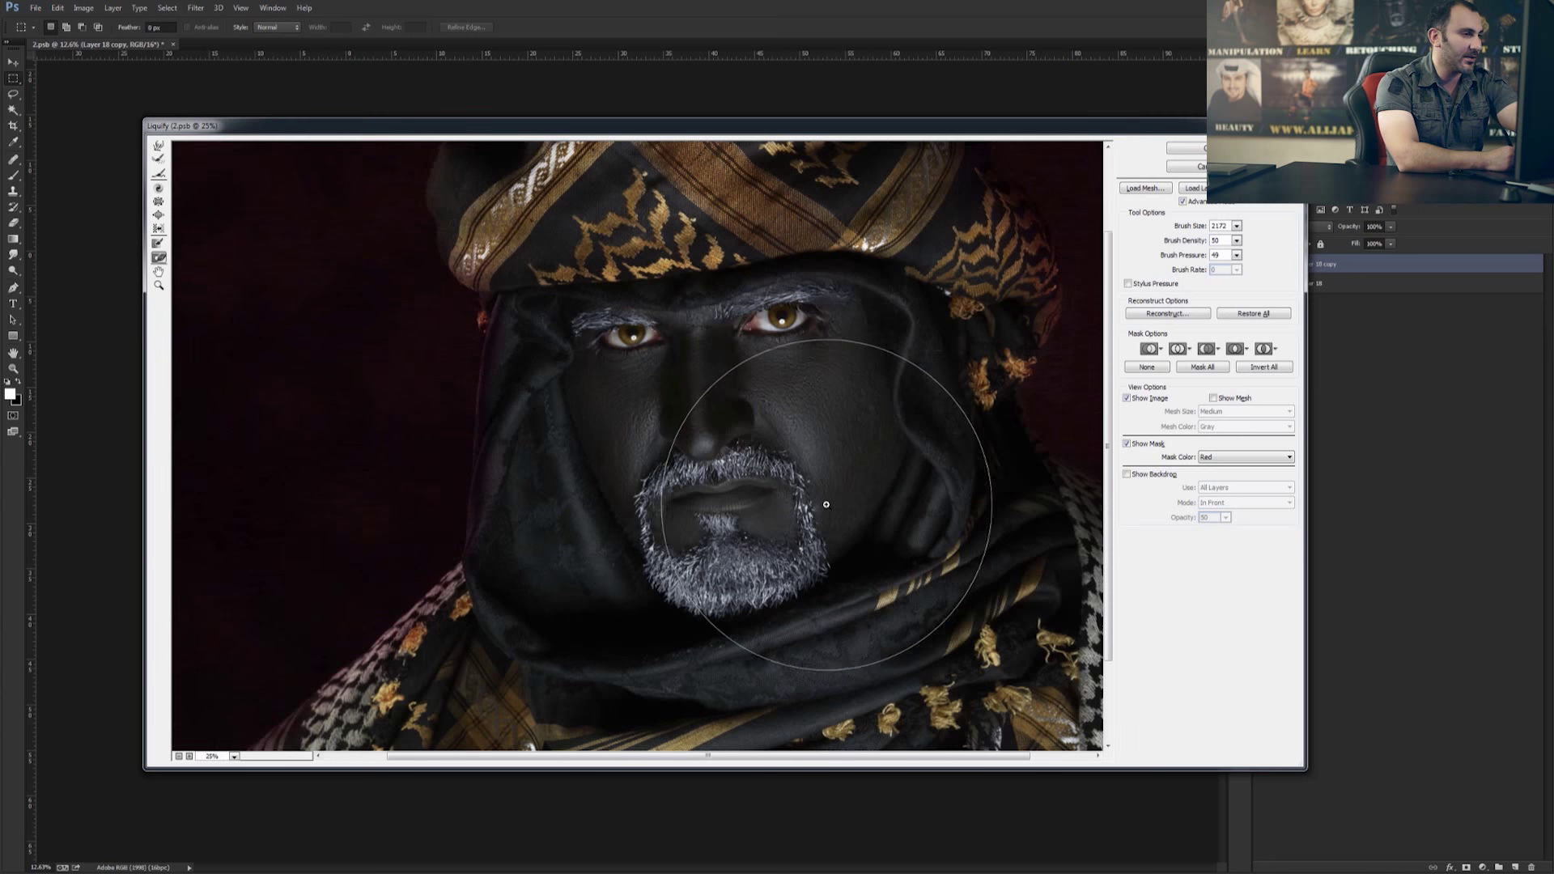
pyautogui.hotkey('ctrl', '-')
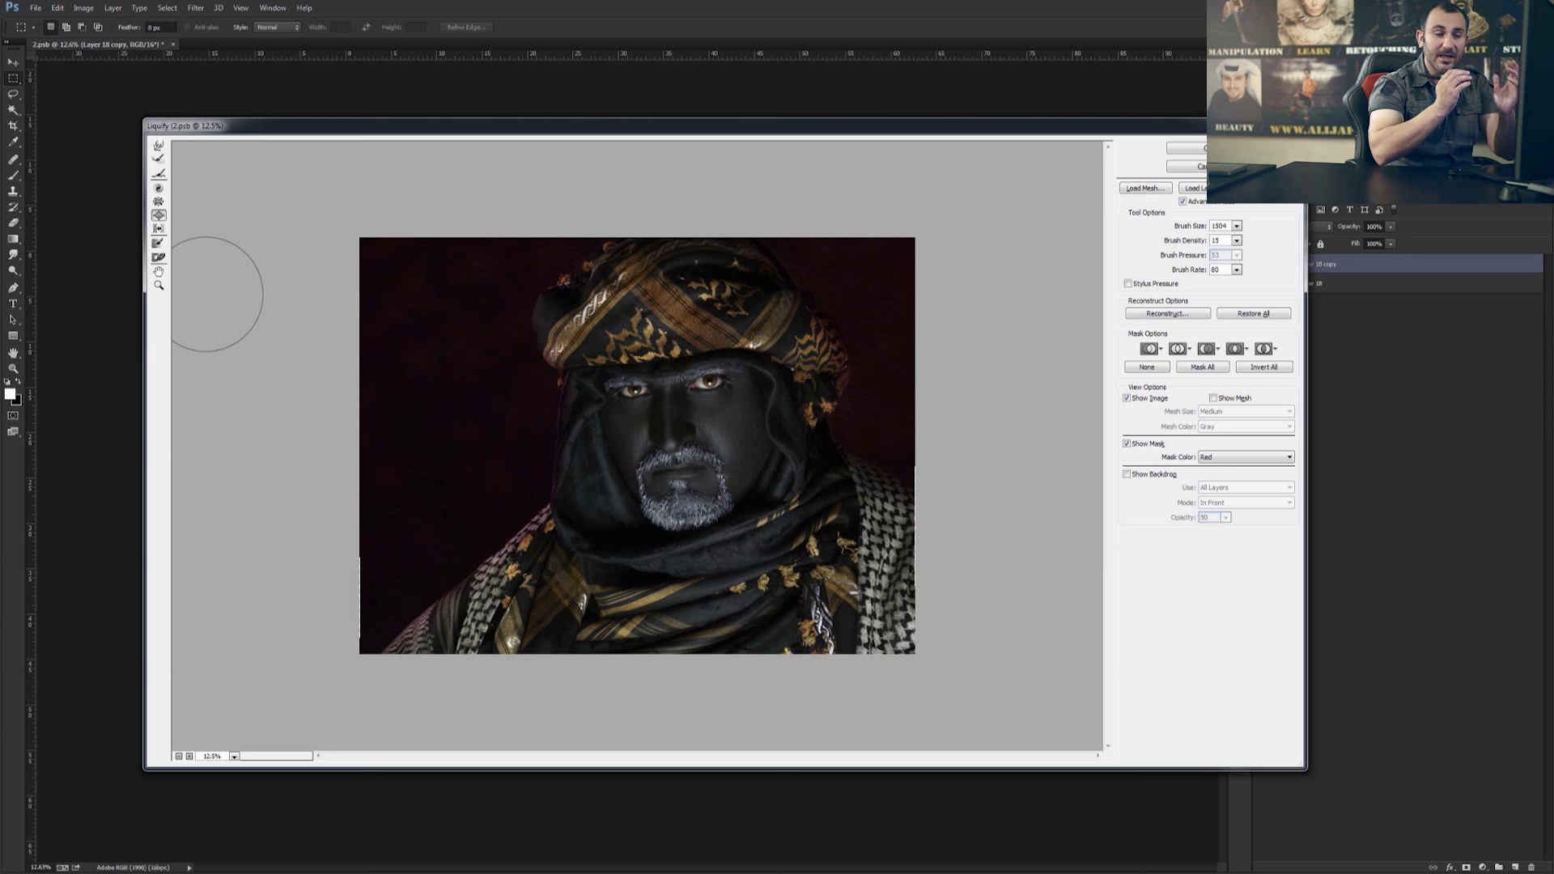
pyautogui.press('[')
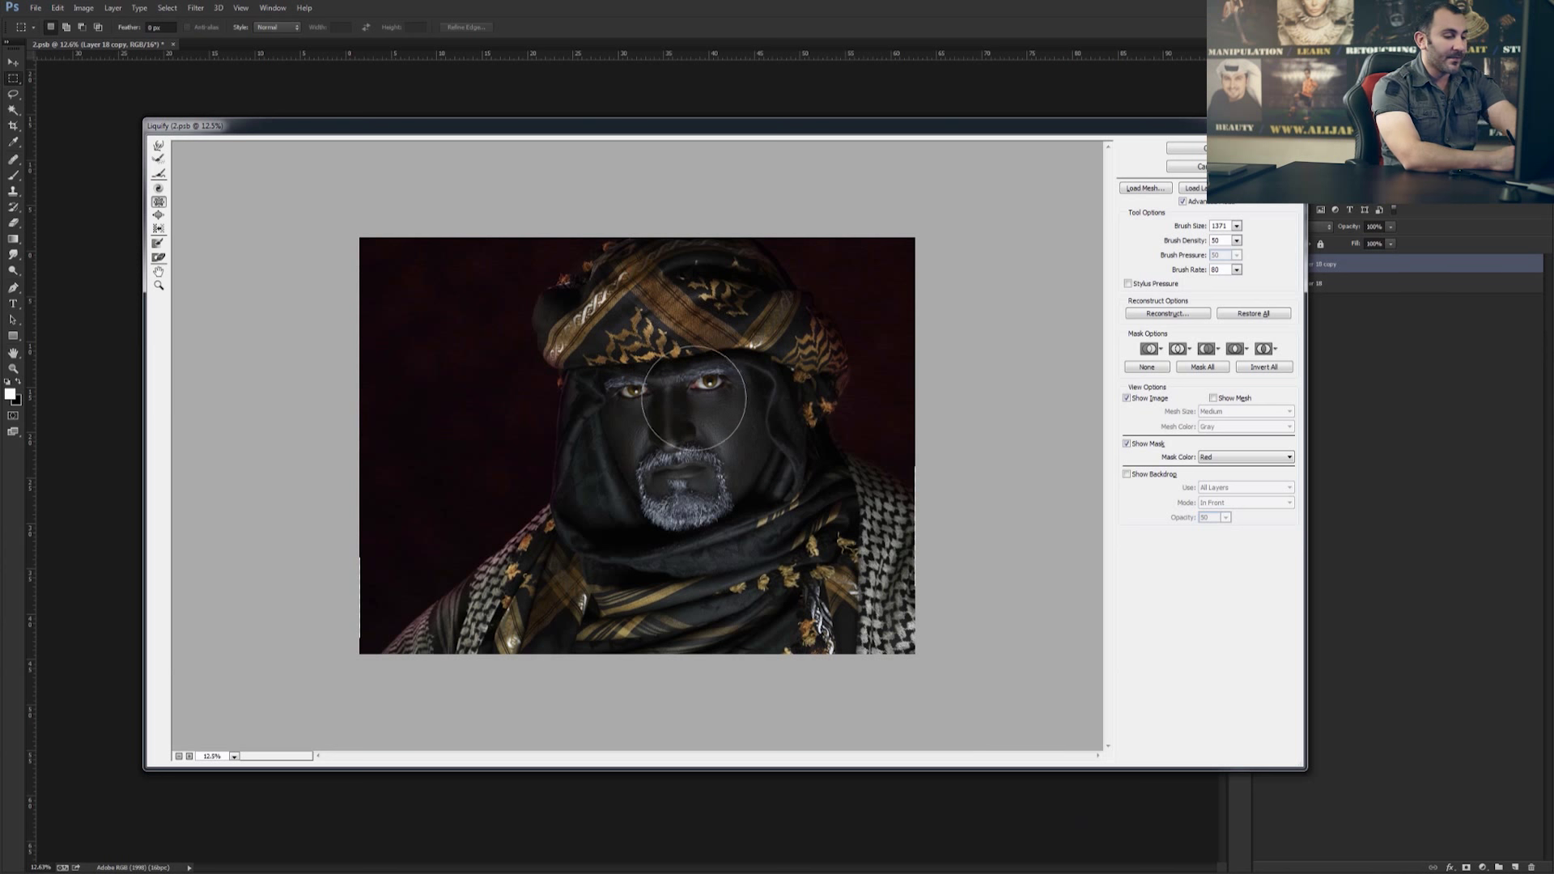
# Step: Zoom out to the full portrait at 12.5% and raise Brush Size to about 1371
pyautogui.scroll(2, 694, 417)
pyautogui.scroll(1, 712, 409)
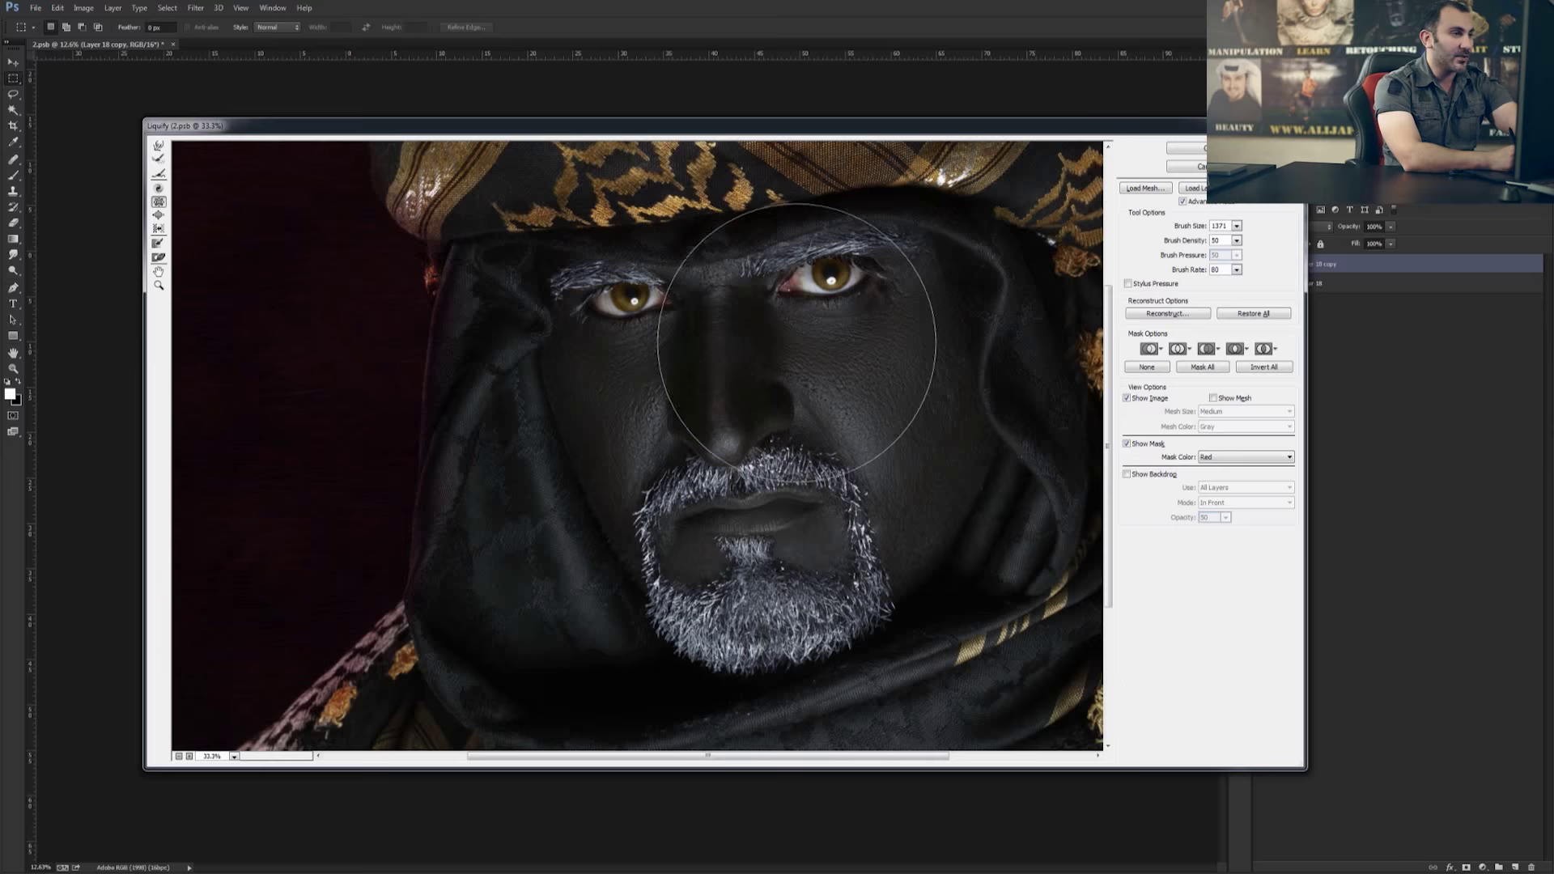
pyautogui.scroll(2, 770, 400)
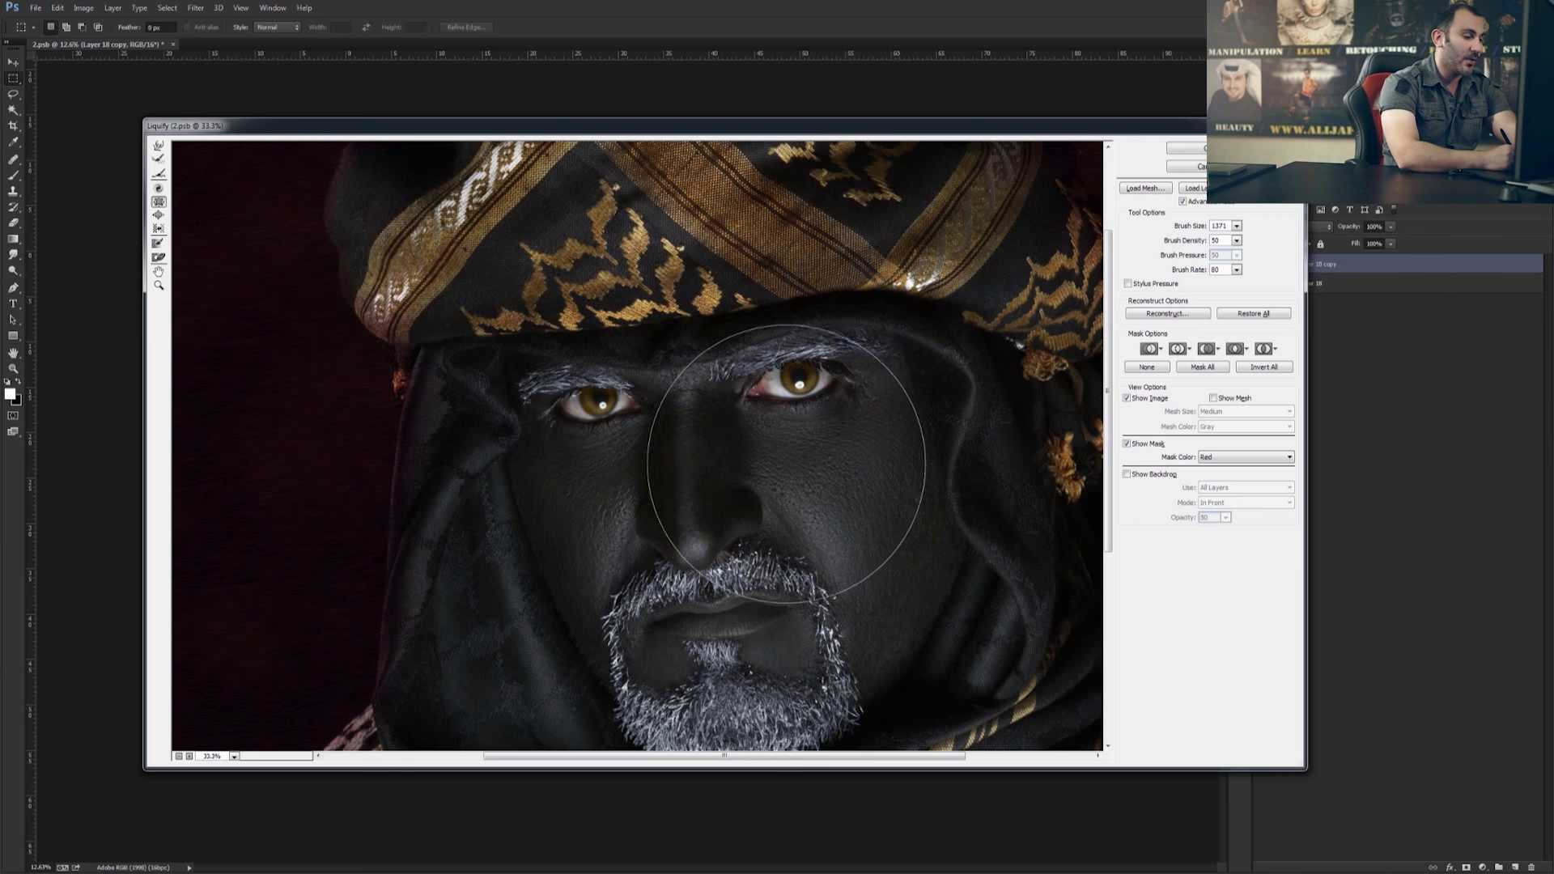
pyautogui.press('alt')
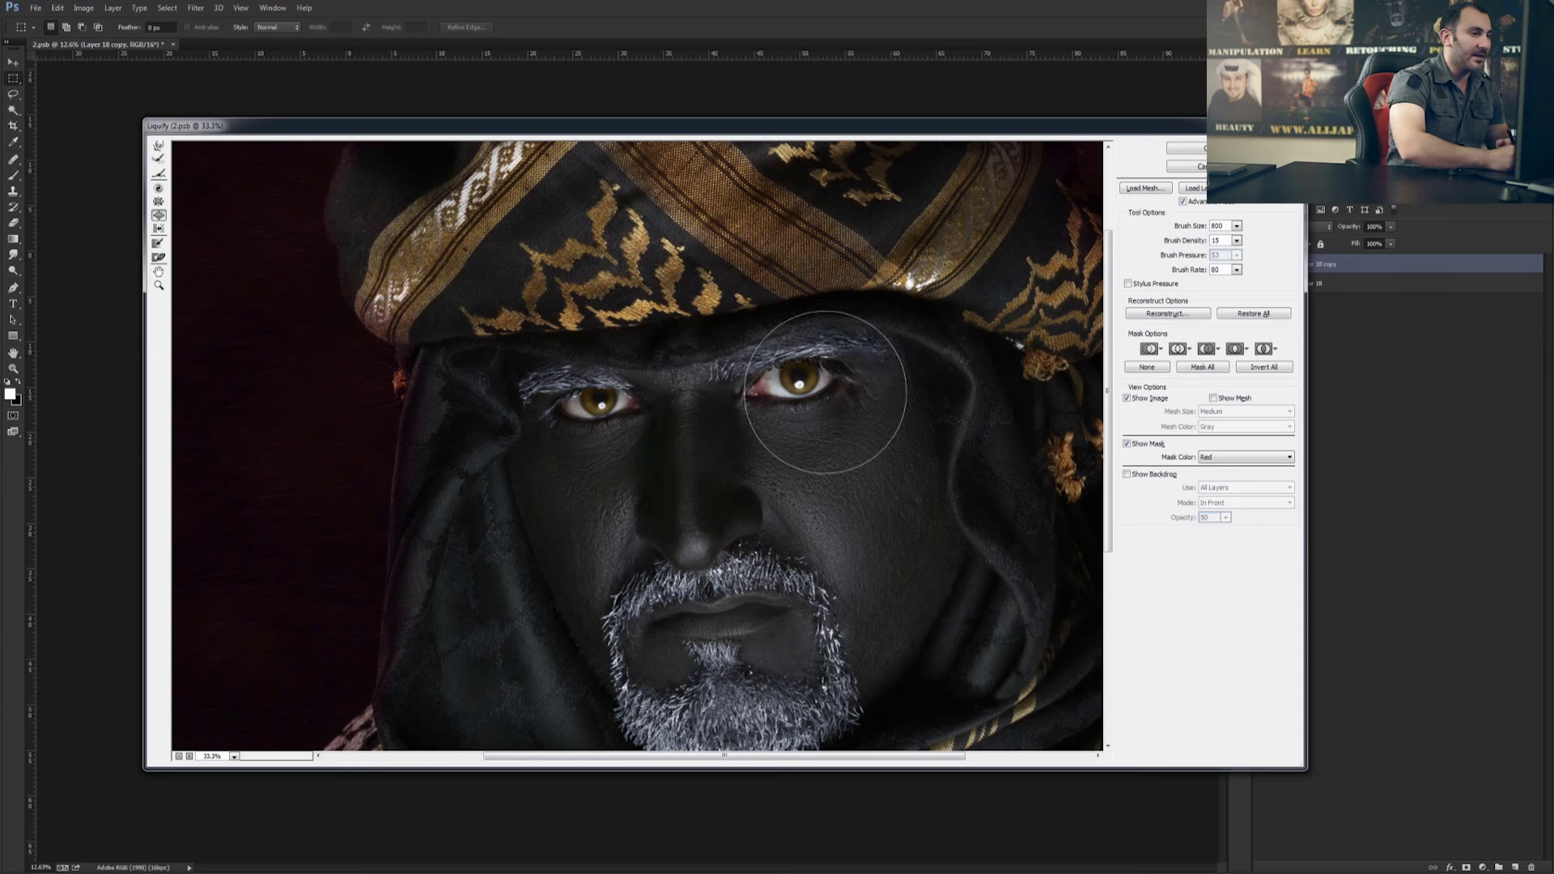
pyautogui.press('[')
pyautogui.press('[')
pyautogui.press(']')
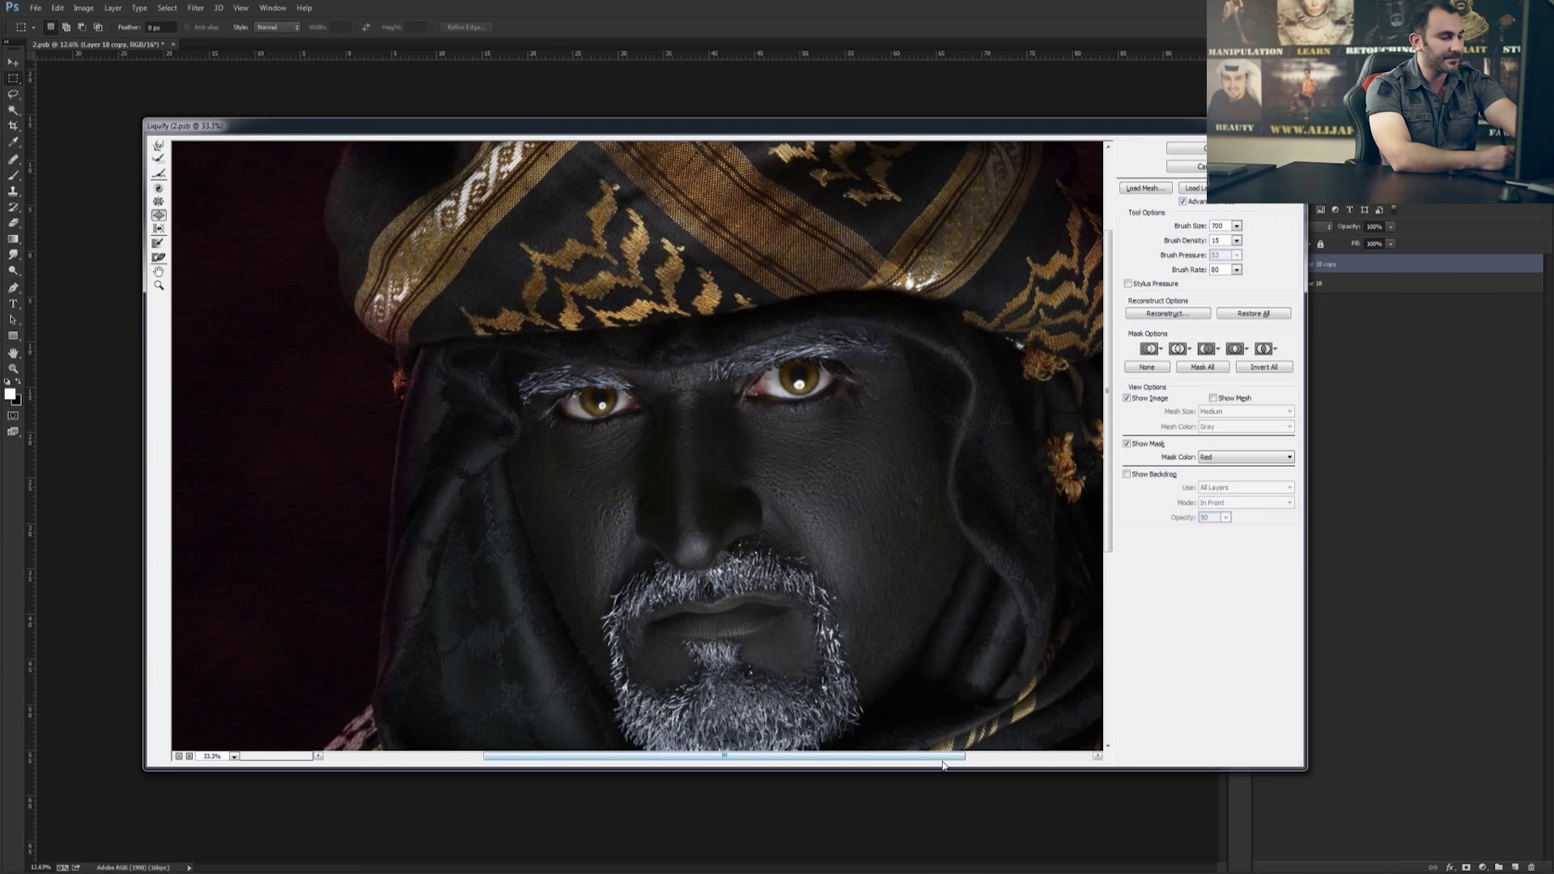
pyautogui.hotkey('ctrl', '-')
pyautogui.hotkey('ctrl', '-')
pyautogui.hotkey('ctrl', '-')
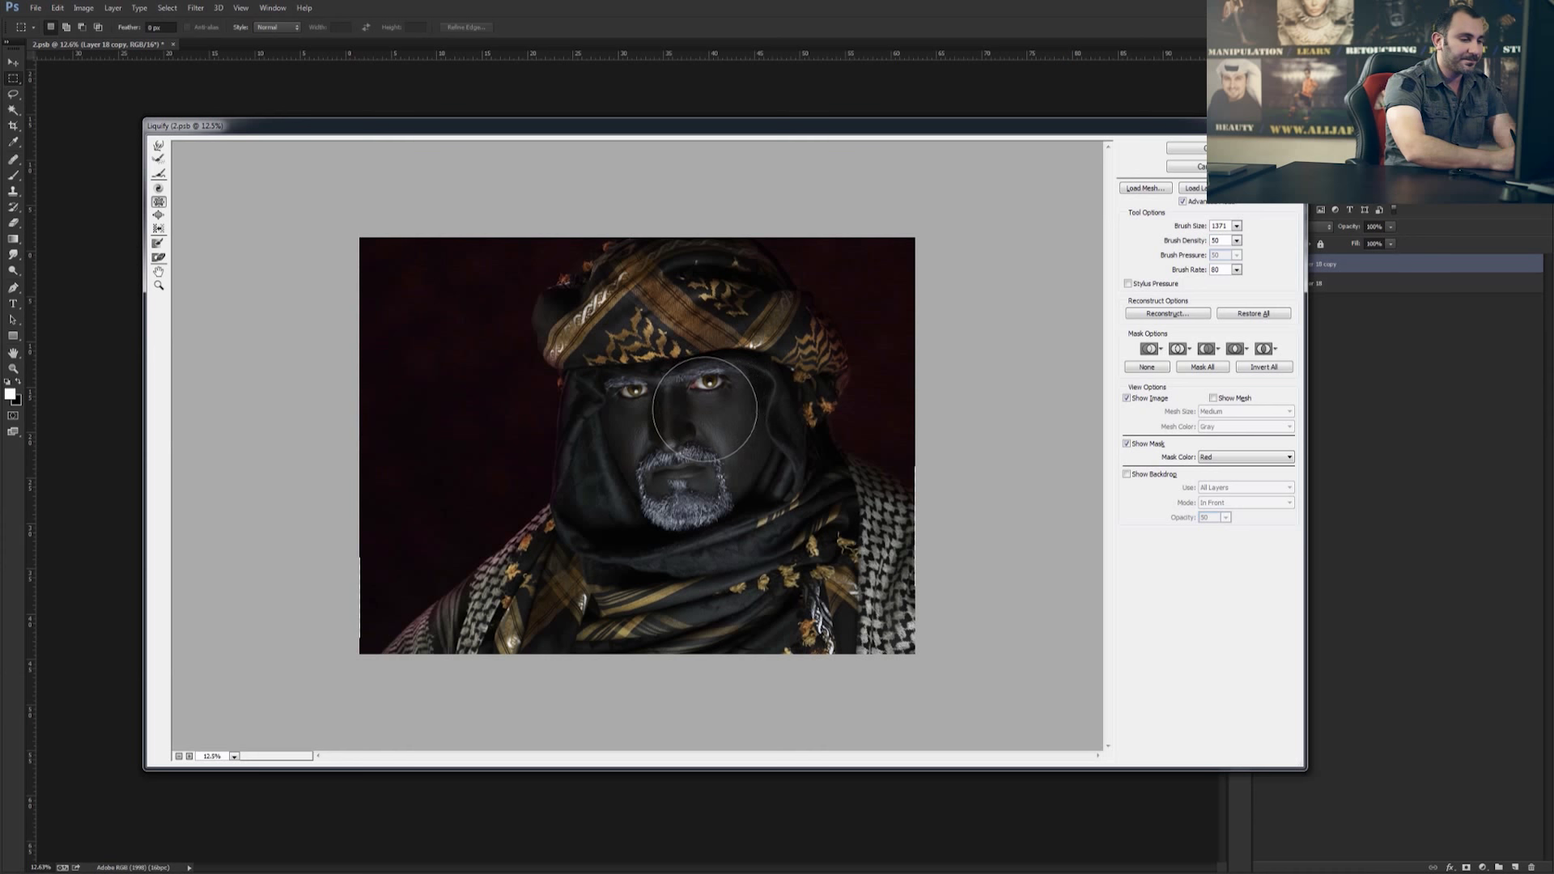
# Step: With a smaller brush and zoomed in, freeze two spots along the hood edge
pyautogui.press('[')
pyautogui.press('[')
pyautogui.press('[')
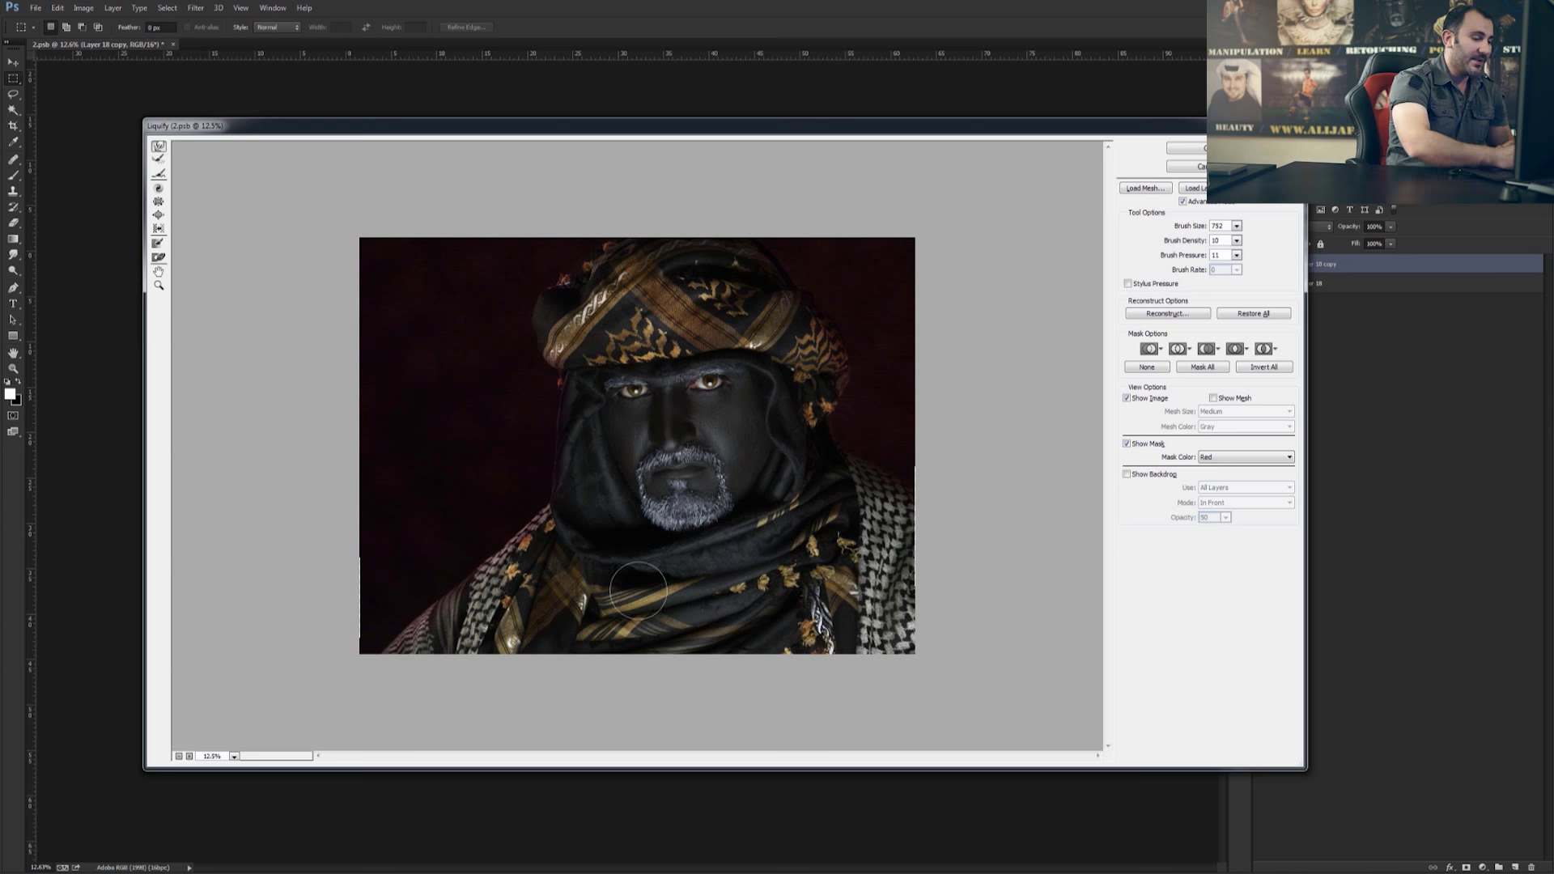
pyautogui.hotkey('ctrl', '+')
pyautogui.hotkey('ctrl', '+')
pyautogui.hotkey('ctrl', '+')
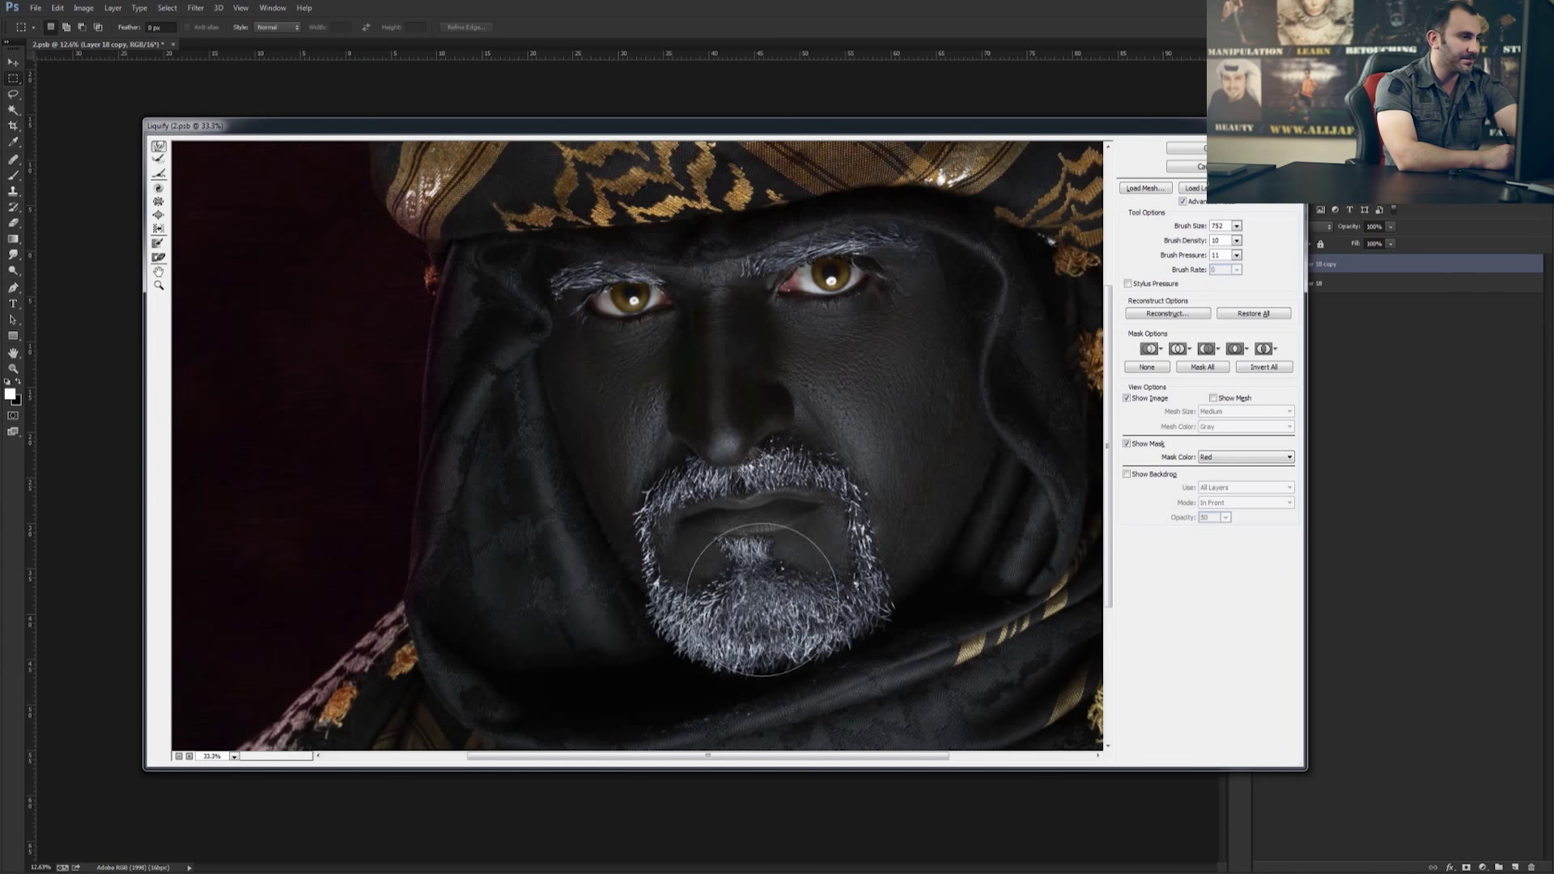
pyautogui.moveTo(736, 670); pyautogui.dragTo(955, 538)
pyautogui.press('[')
pyautogui.press('[')
pyautogui.press('[')
pyautogui.click(688, 417)
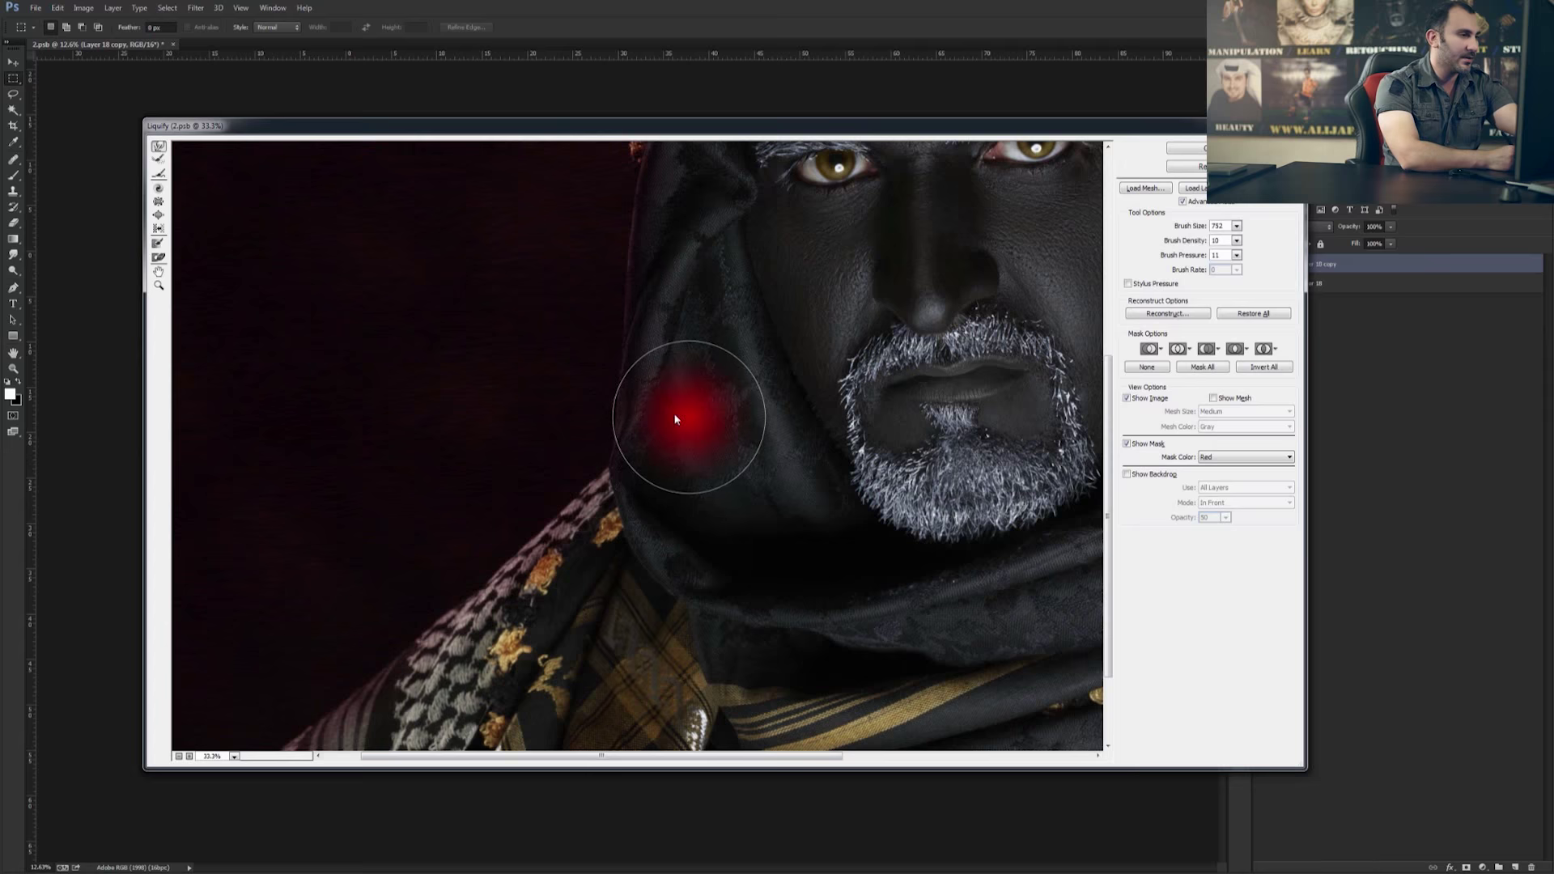
pyautogui.press('[')
pyautogui.press('[')
pyautogui.press('[')
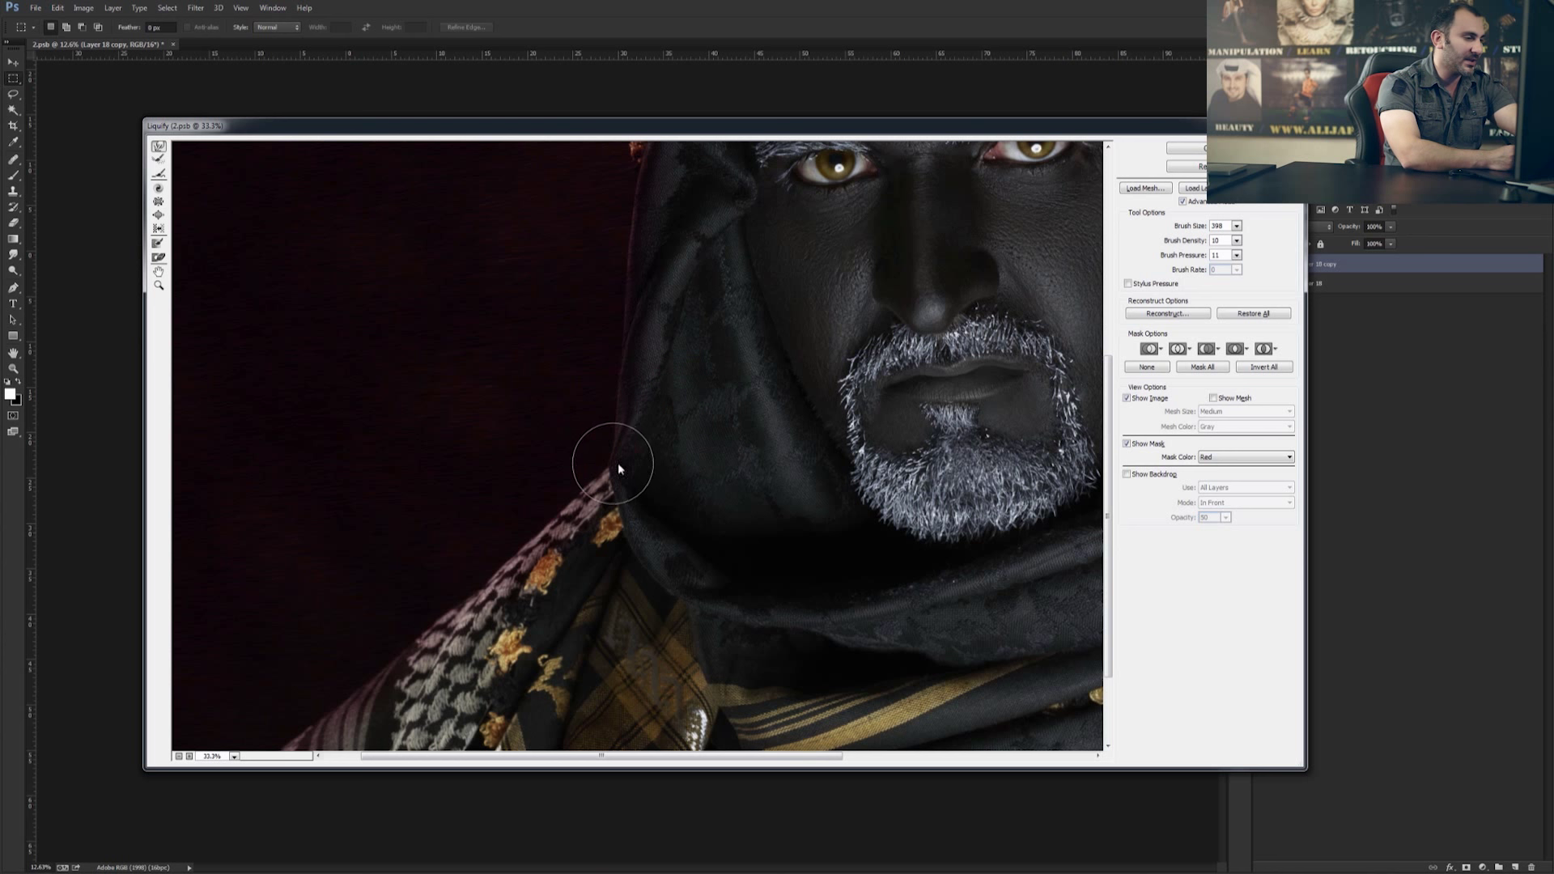
pyautogui.click(616, 464)
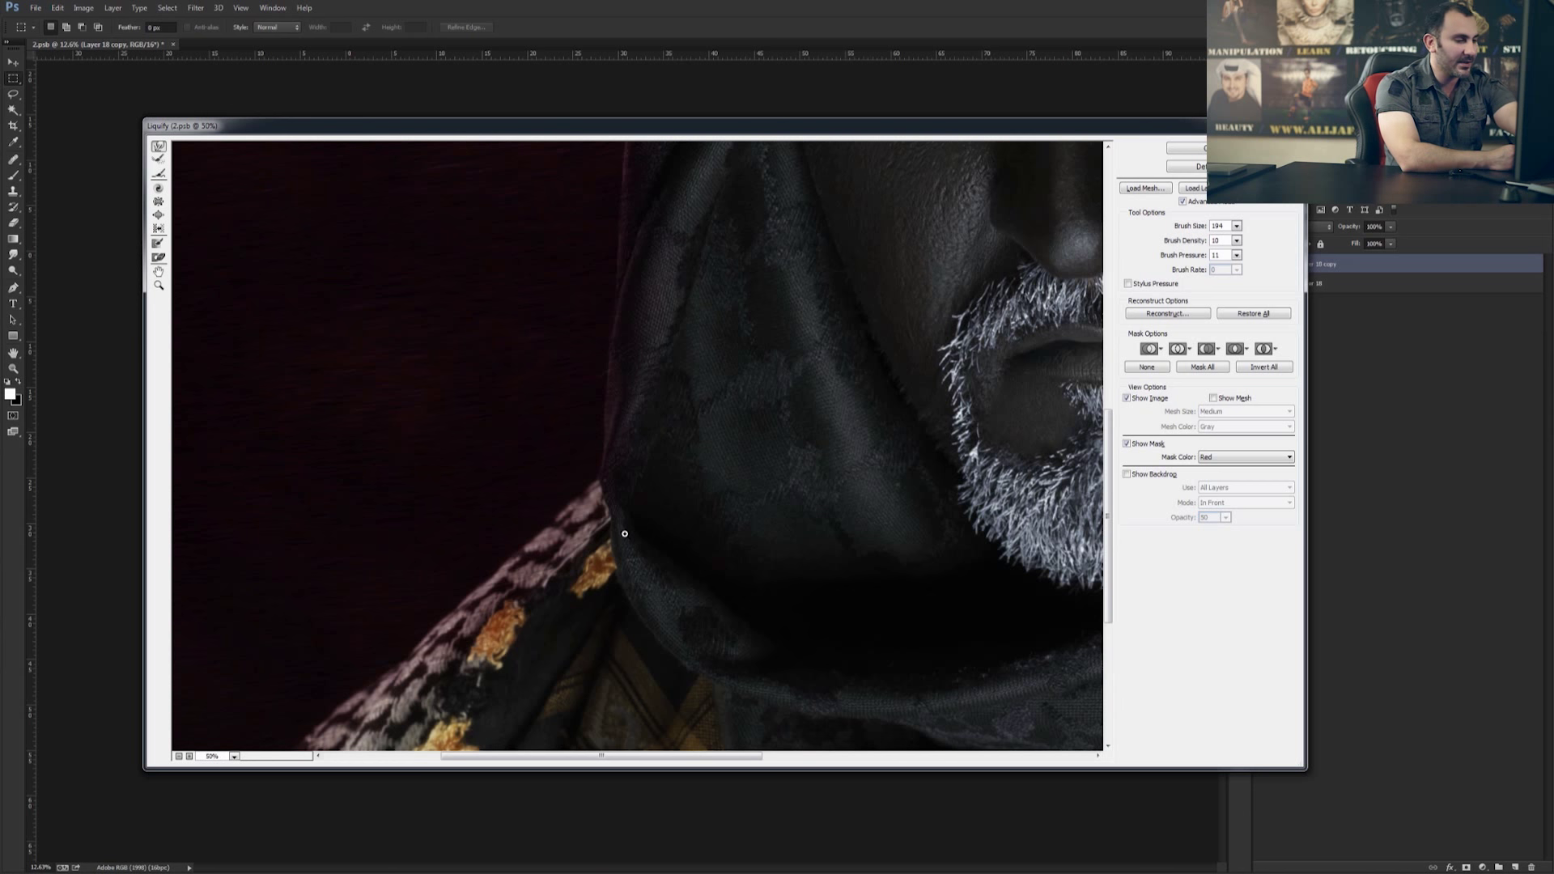
# Step: Zoom in further, Forward Warp the houndstooth scarf edge inward, then zoom back out
pyautogui.scroll(1, 622, 533)
pyautogui.scroll(1, 639, 535)
pyautogui.moveTo(732, 469); pyautogui.dragTo(926, 275)
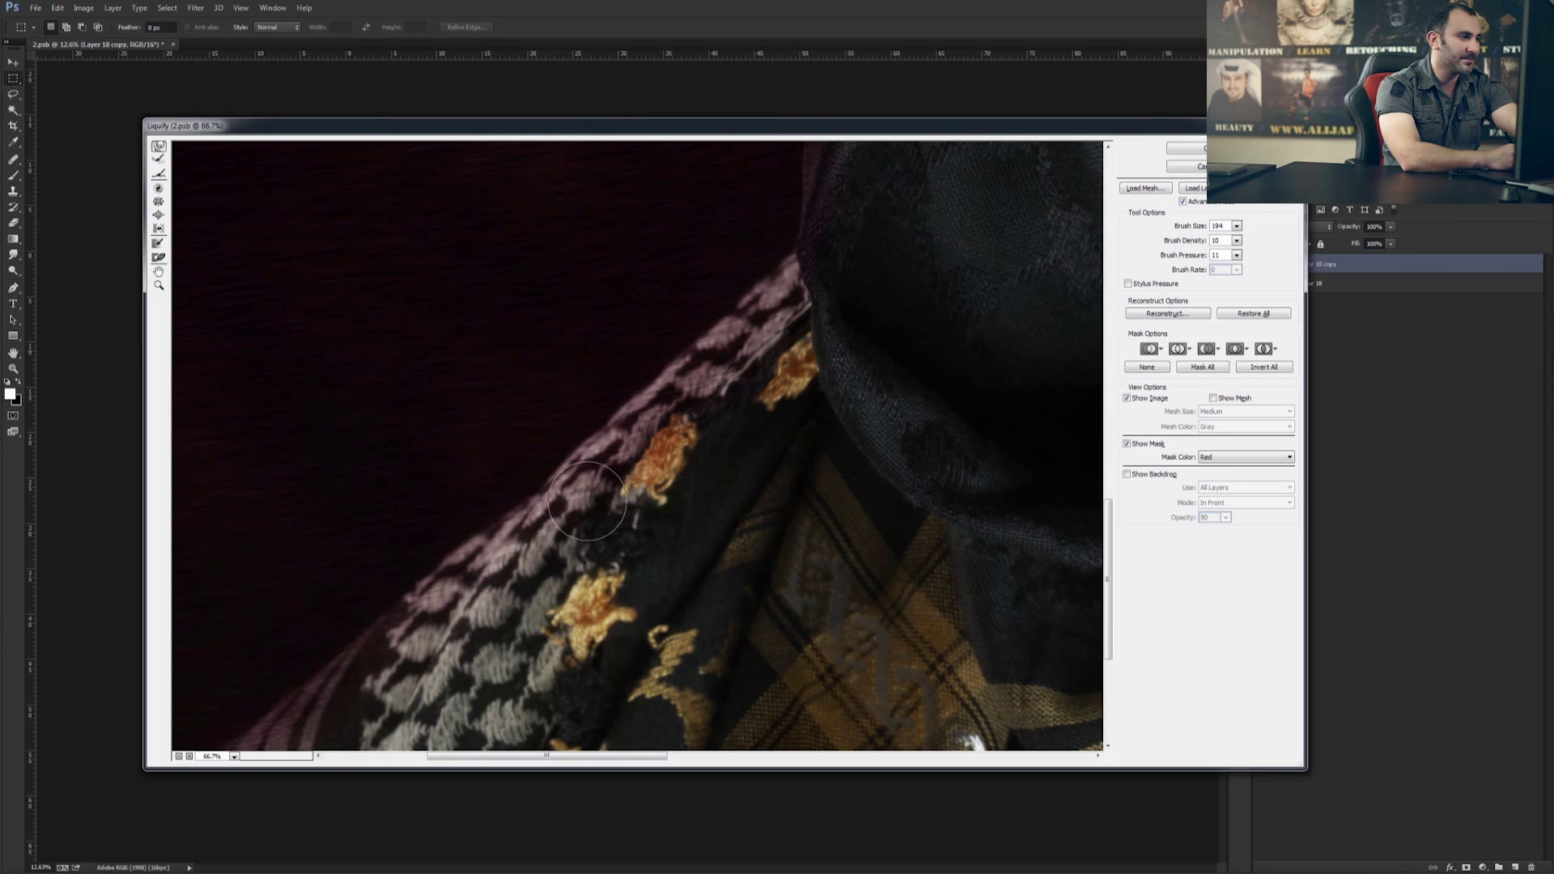
pyautogui.moveTo(590, 502); pyautogui.dragTo(648, 555)
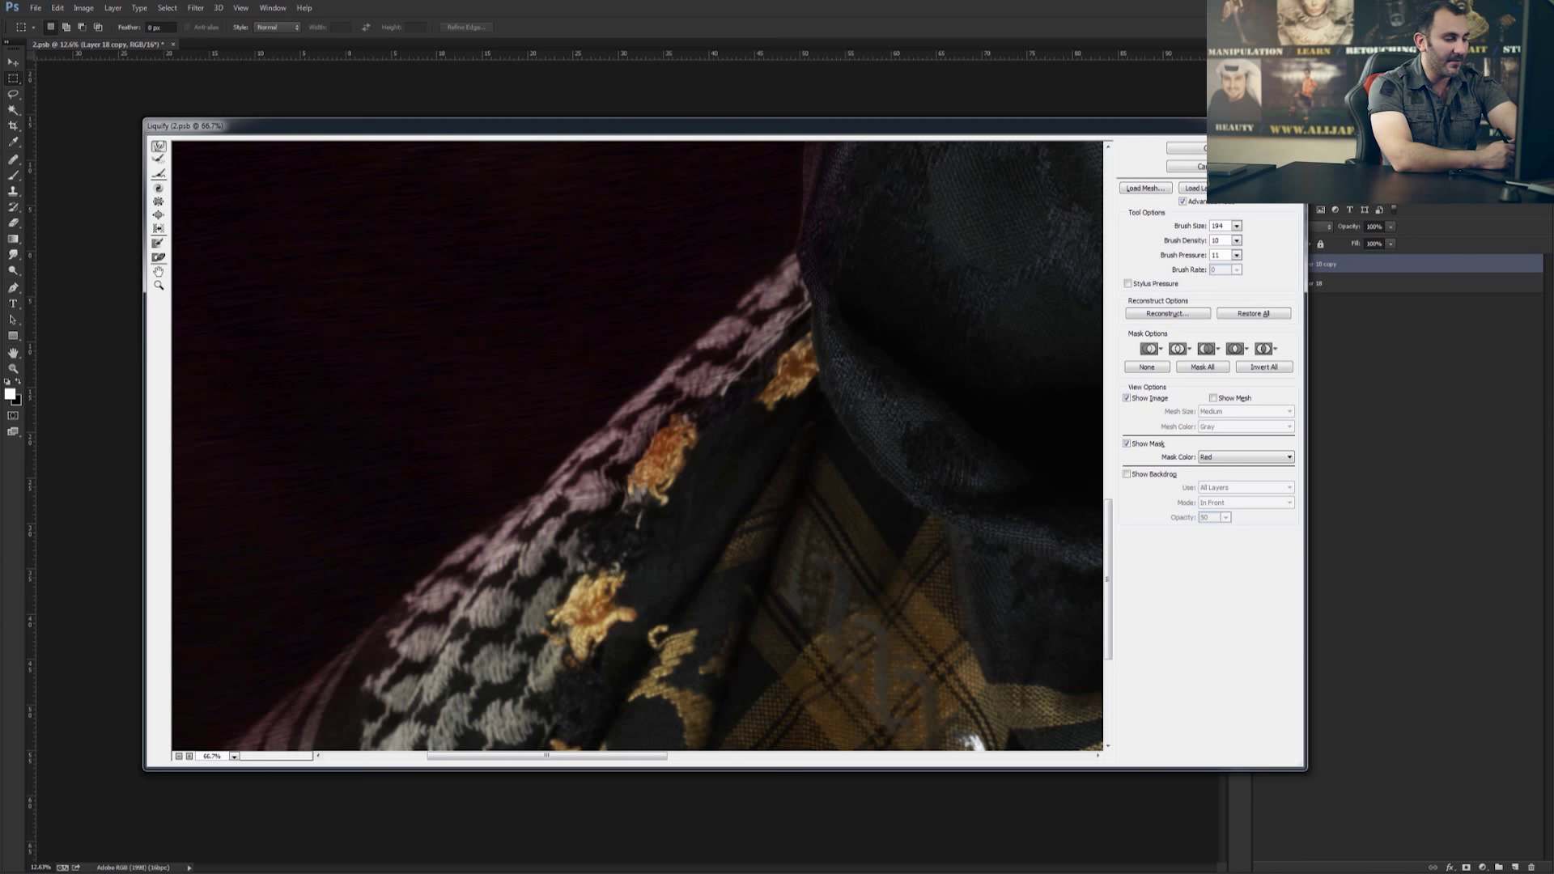
pyautogui.hotkey('ctrl', '-')
pyautogui.hotkey('ctrl', '-')
pyautogui.hotkey('ctrl', '-')
pyautogui.hotkey('ctrl', '-')
pyautogui.hotkey('ctrl', '-')
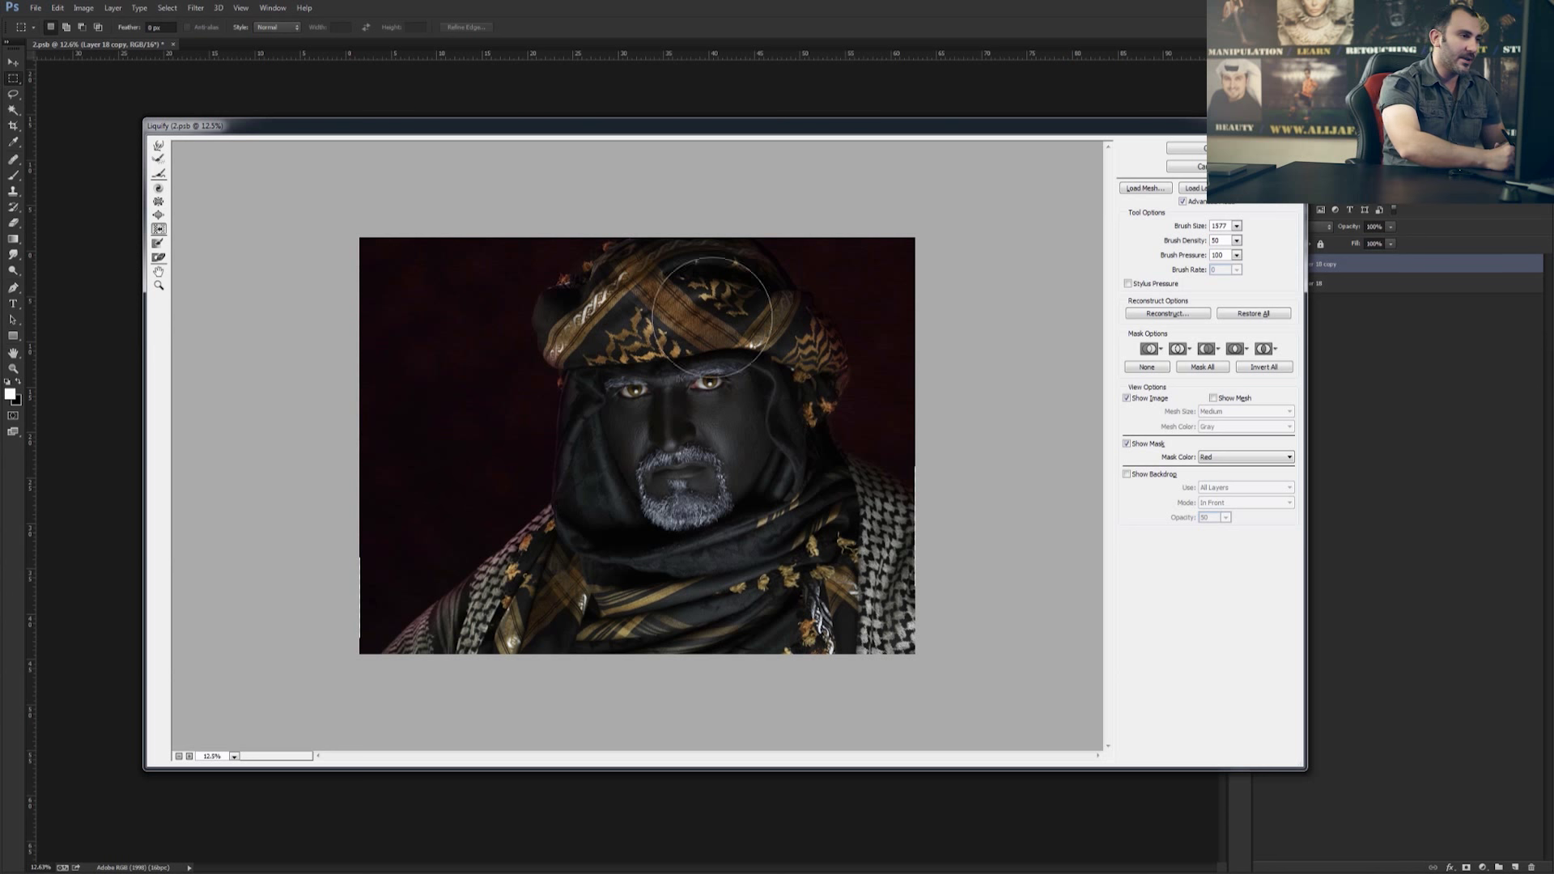
# Step: Nudge the scarf over the lower-left shoulder, undo the extra push, and commit Liquify
pyautogui.moveTo(511, 501); pyautogui.dragTo(405, 654)
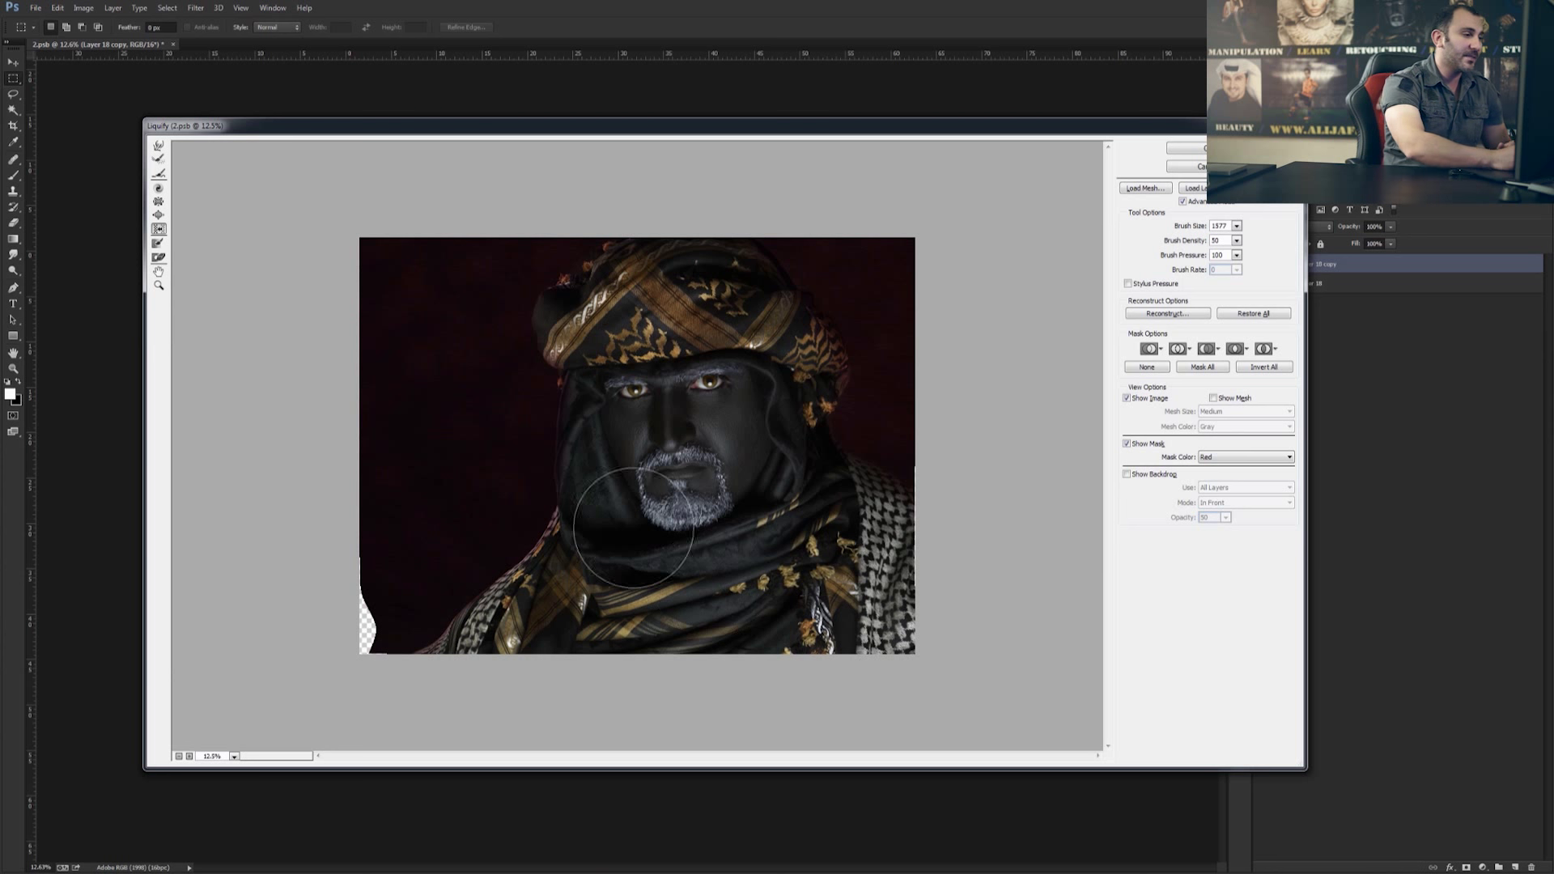
pyautogui.moveTo(425, 561)
pyautogui.mouseDown()
pyautogui.moveTo(372, 597)
pyautogui.moveTo(461, 607)
pyautogui.moveTo(350, 600)
pyautogui.mouseUp()
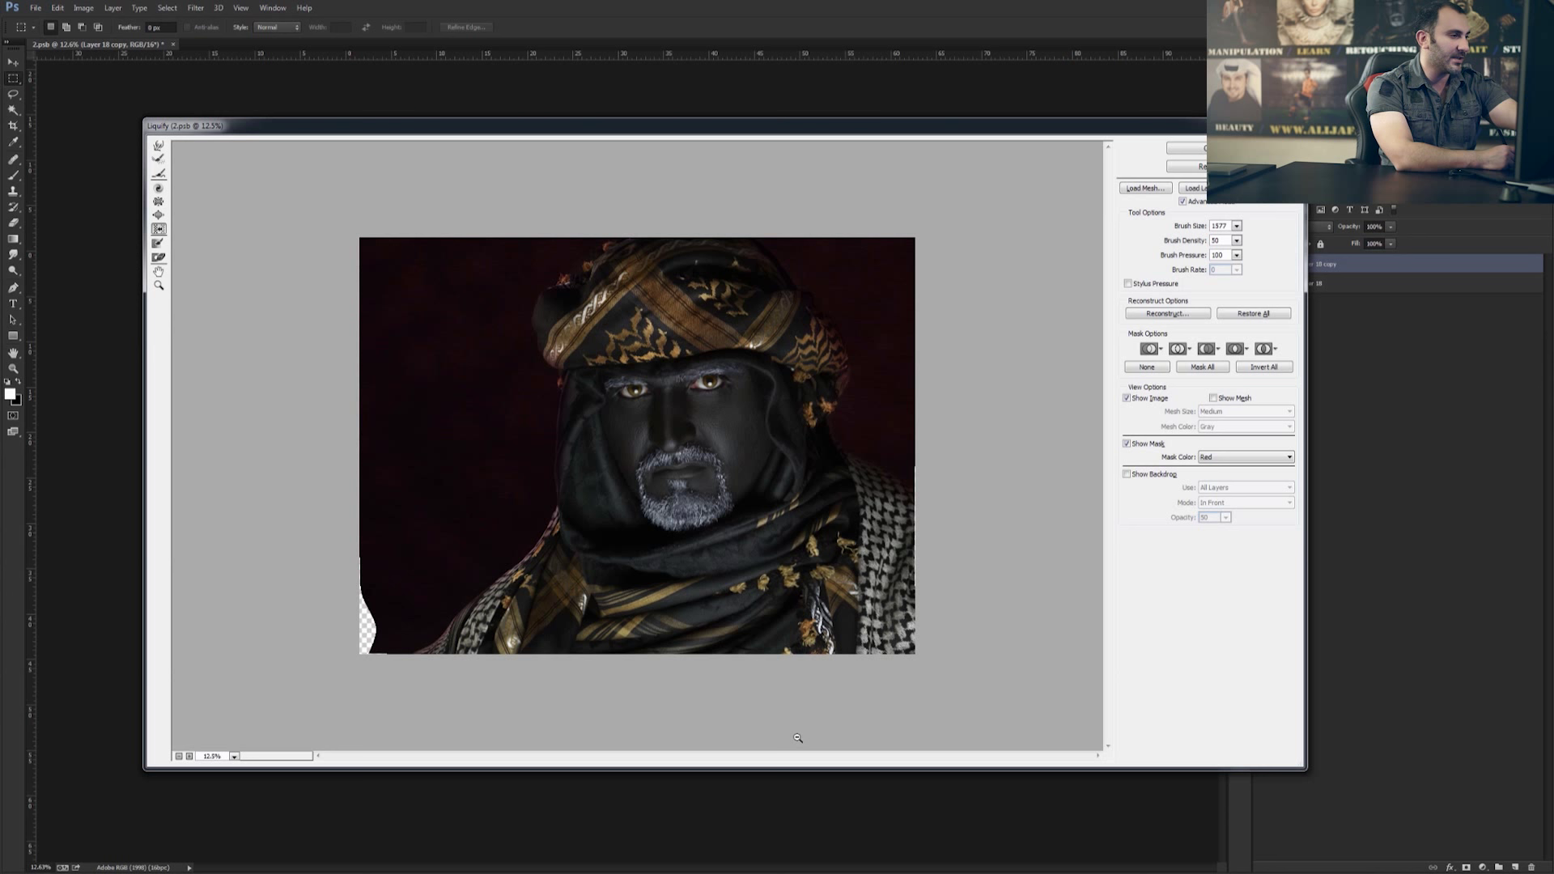
pyautogui.hotkey('ctrl', 'z')
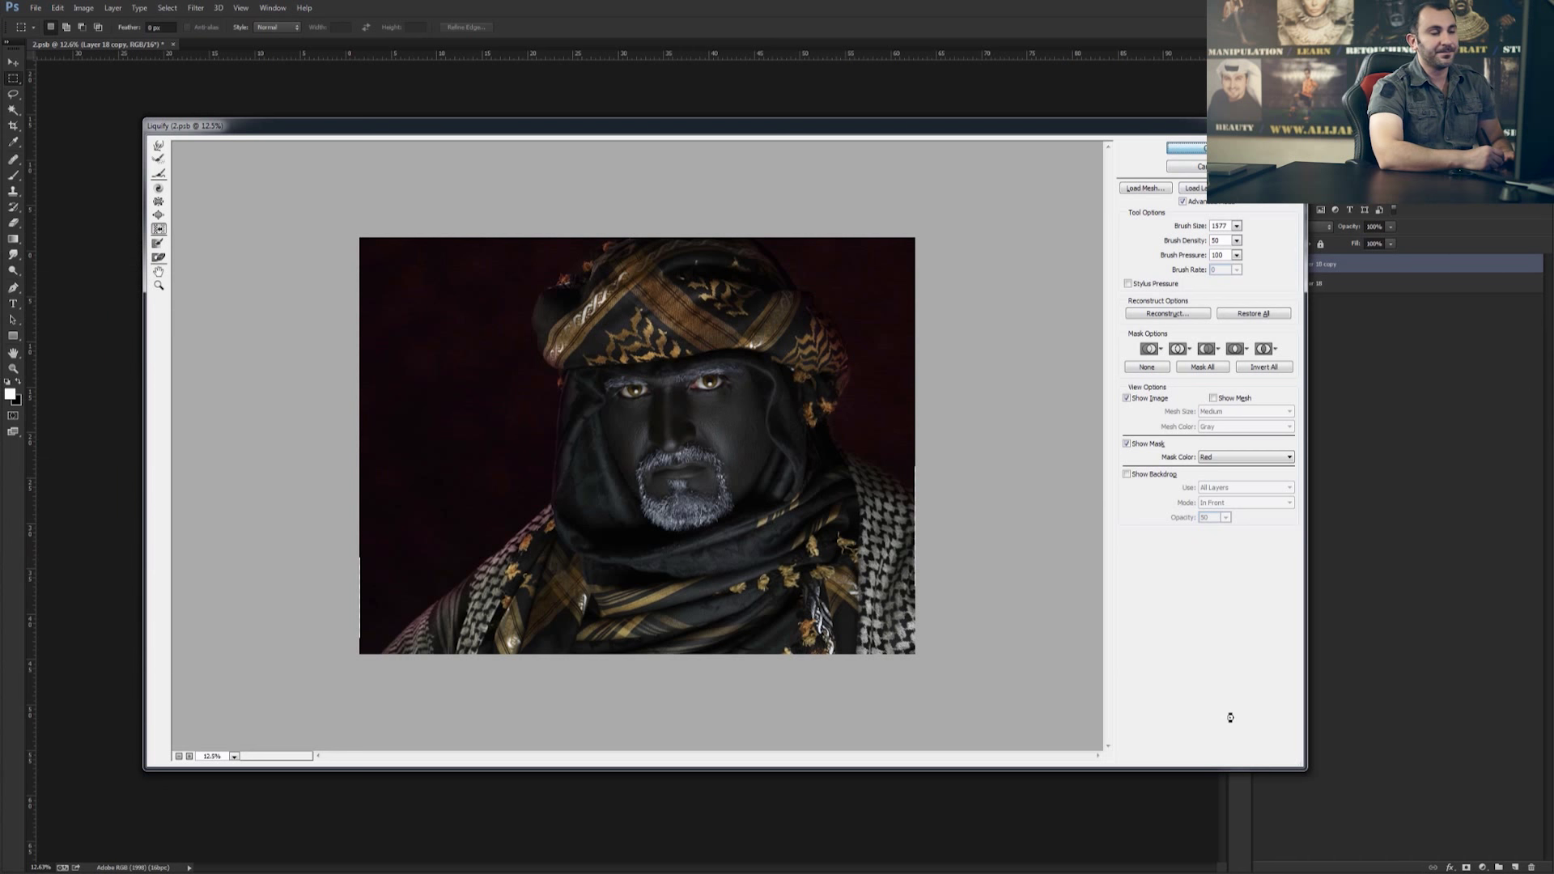
pyautogui.press('Return')
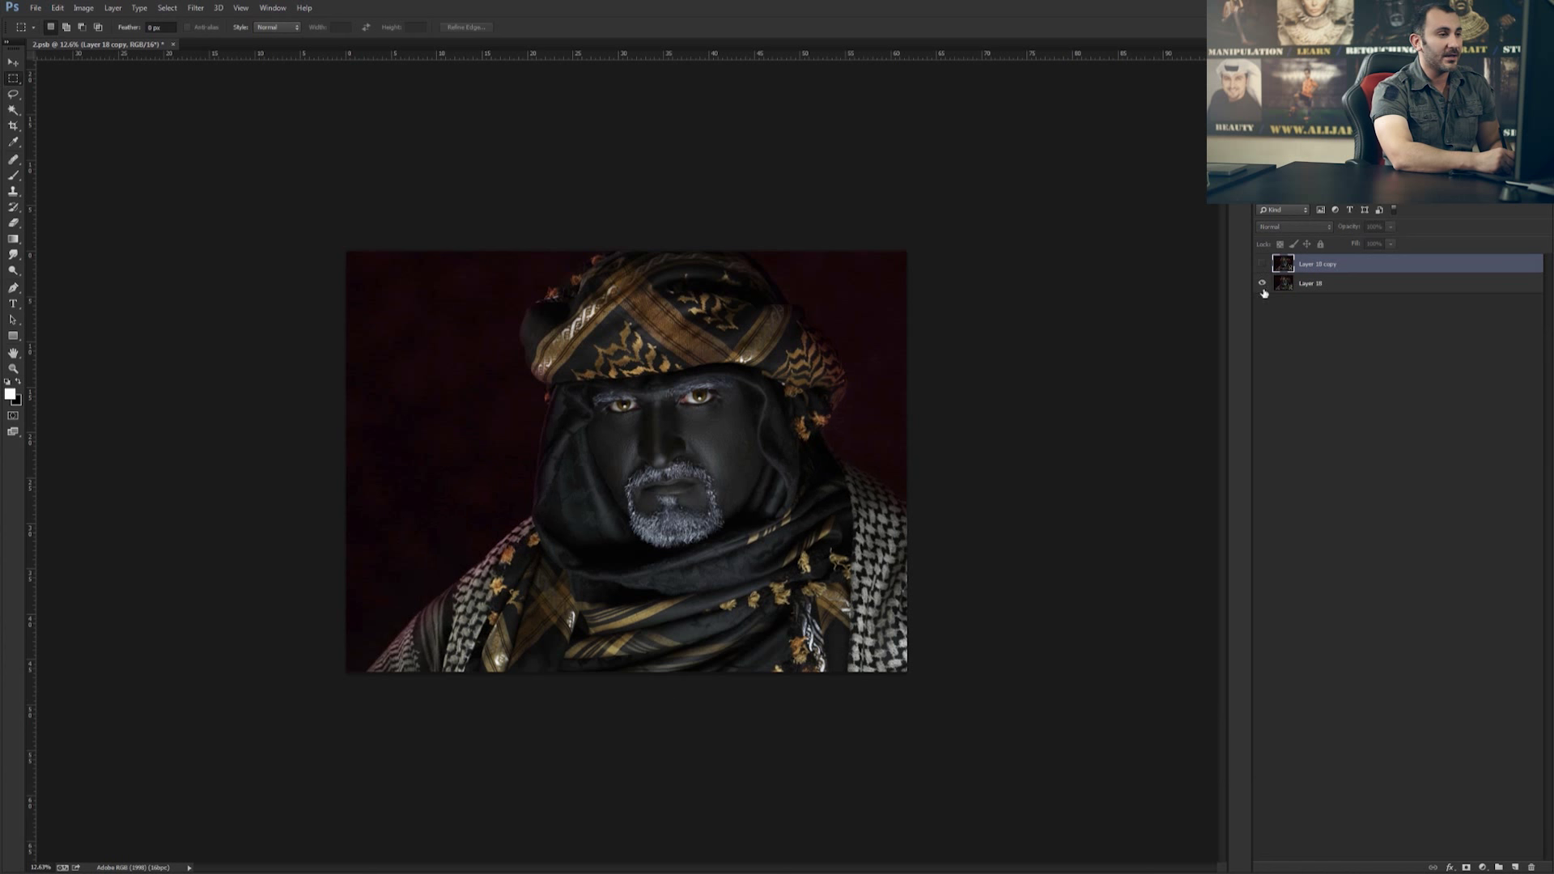
# Step: Toggle Layer 18 copy's visibility repeatedly to compare before/after, leaving it visible
pyautogui.click(1263, 264)
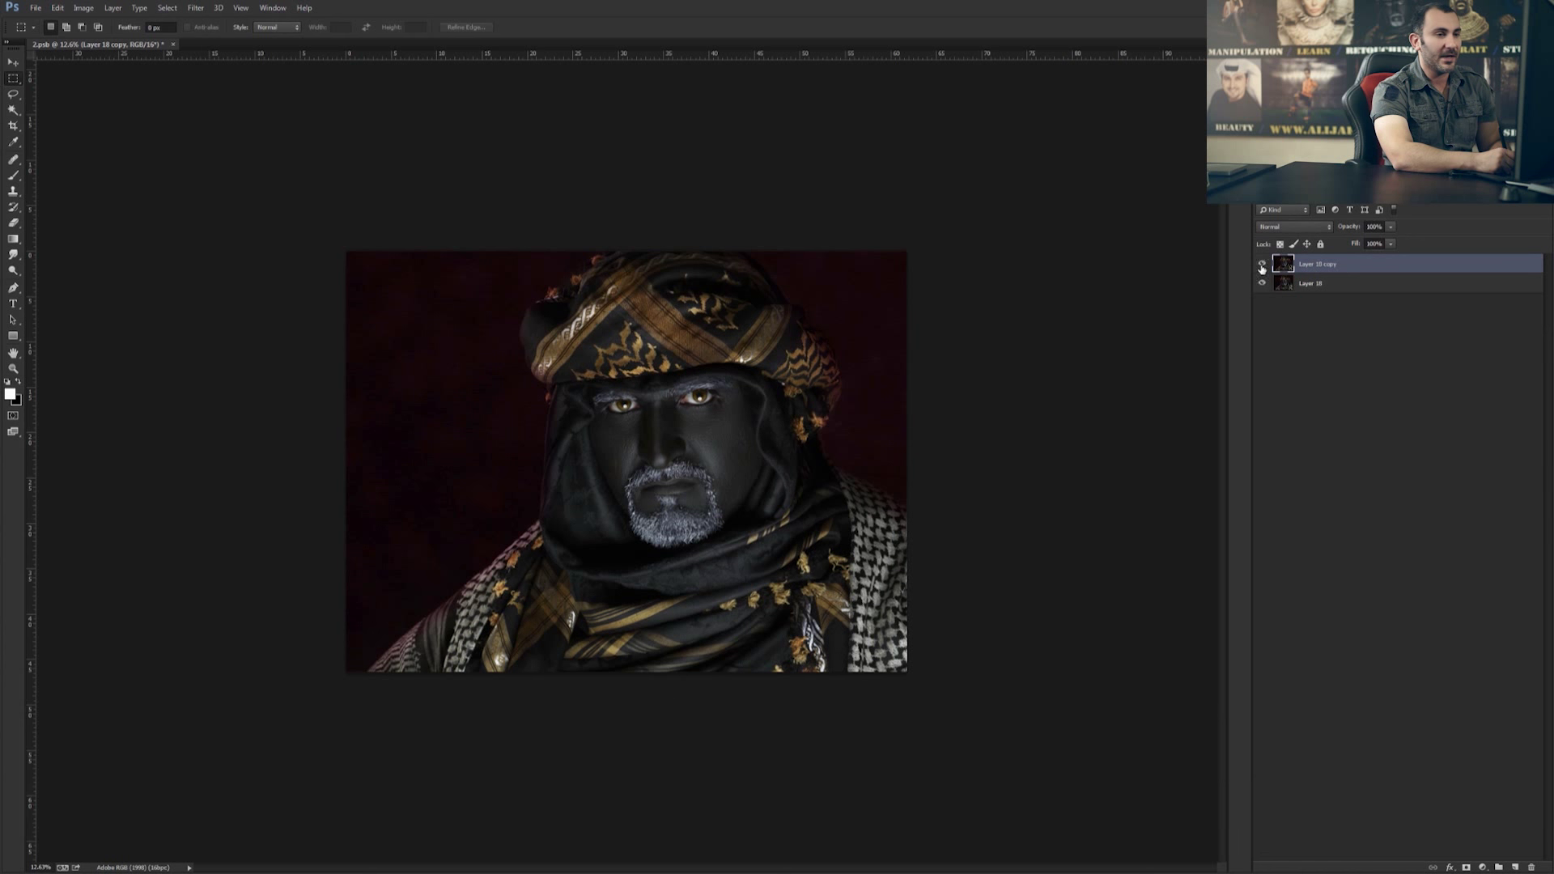
pyautogui.click(1262, 266)
pyautogui.click(1262, 265)
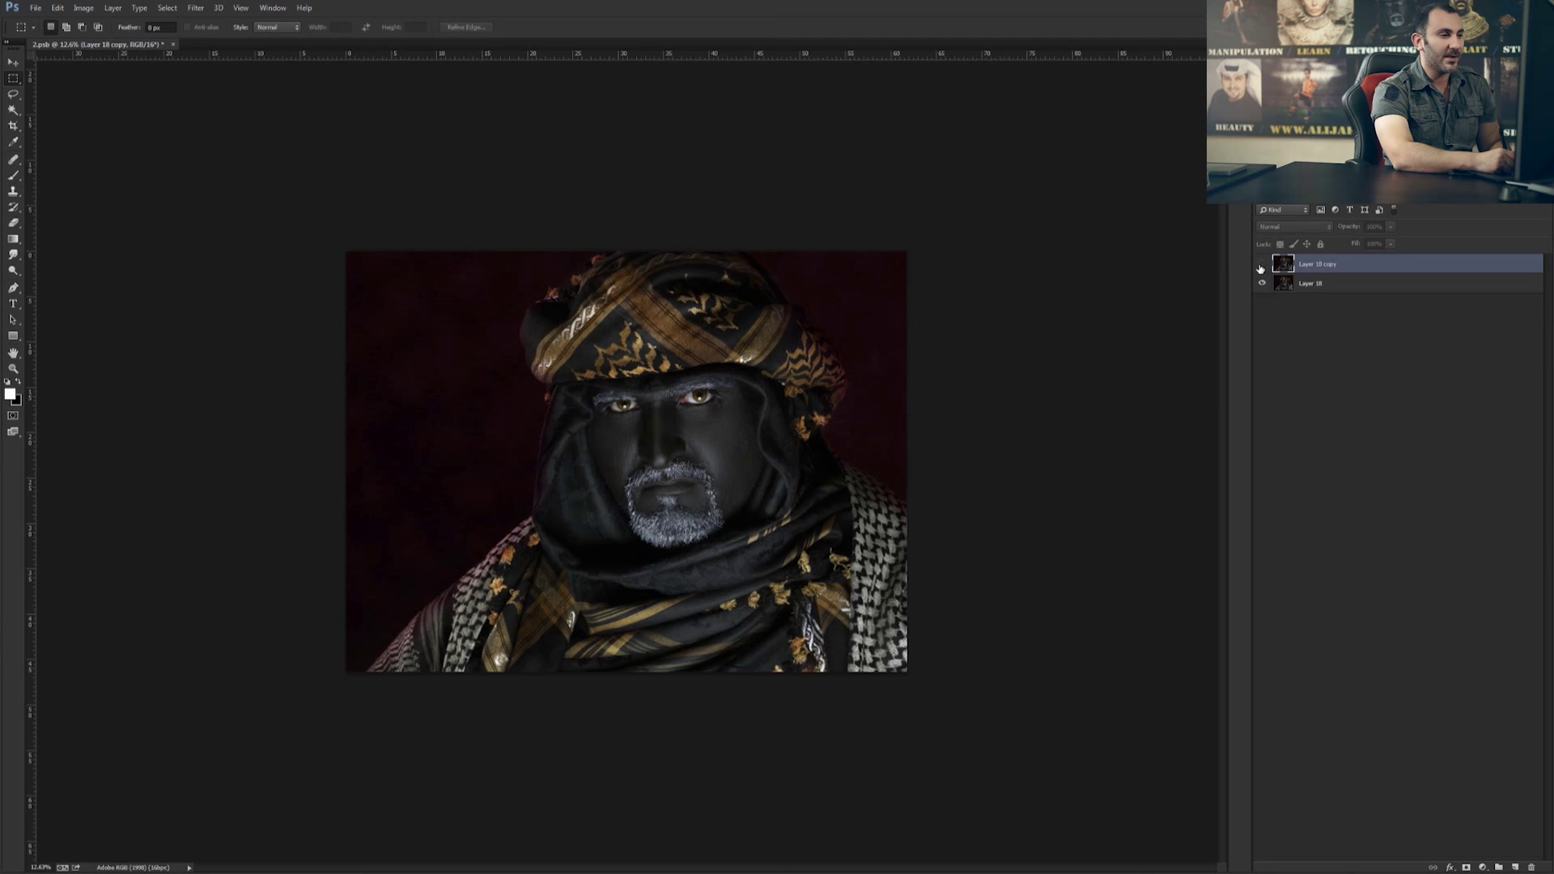
pyautogui.click(1261, 265)
pyautogui.click(1260, 265)
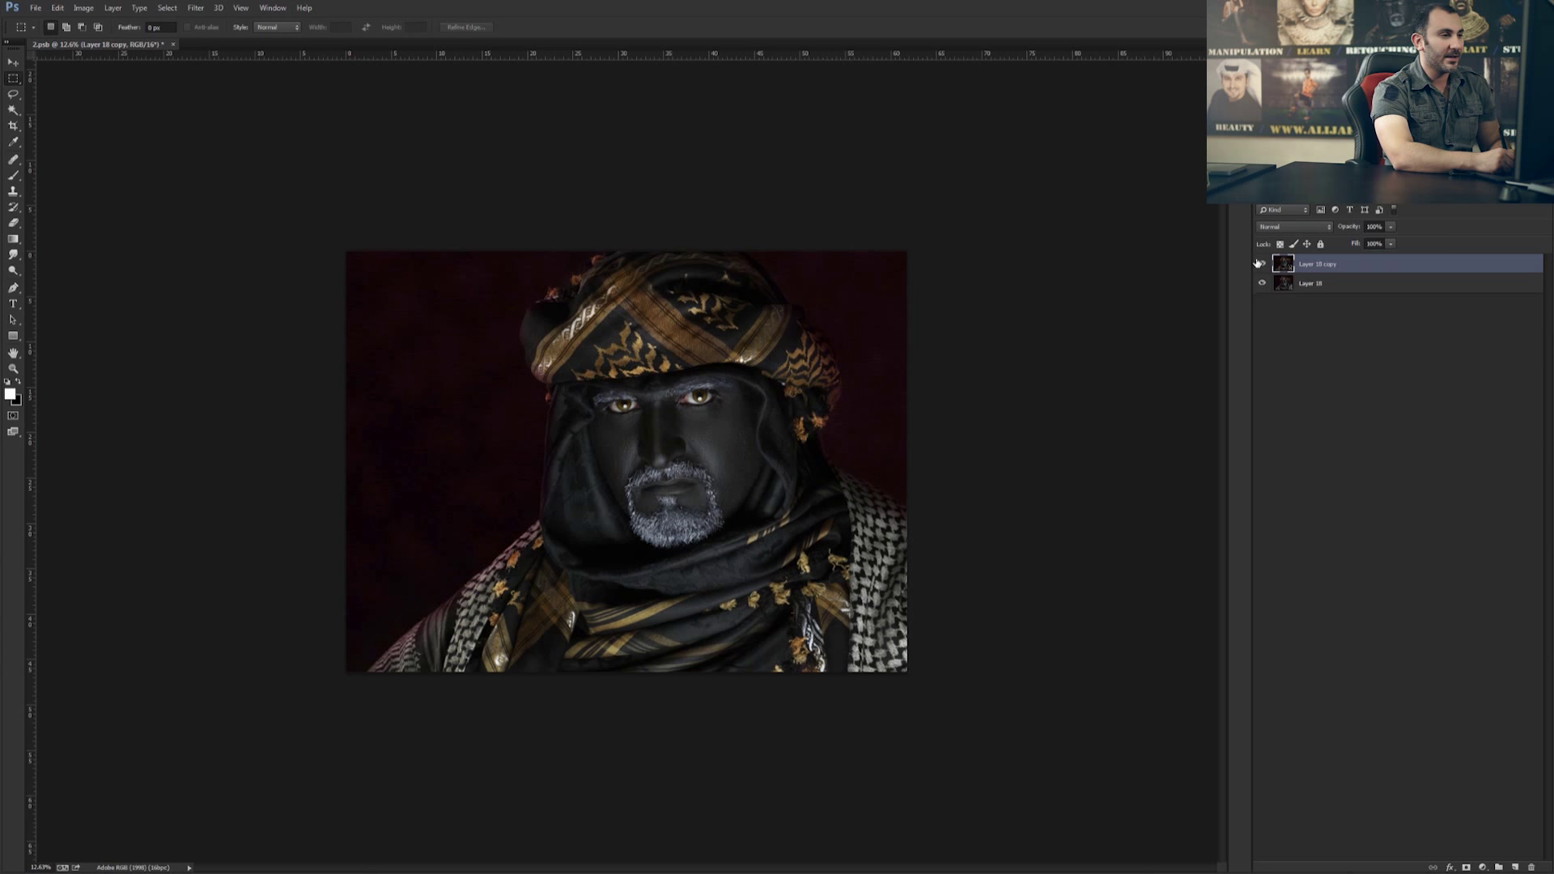
pyautogui.click(1260, 264)
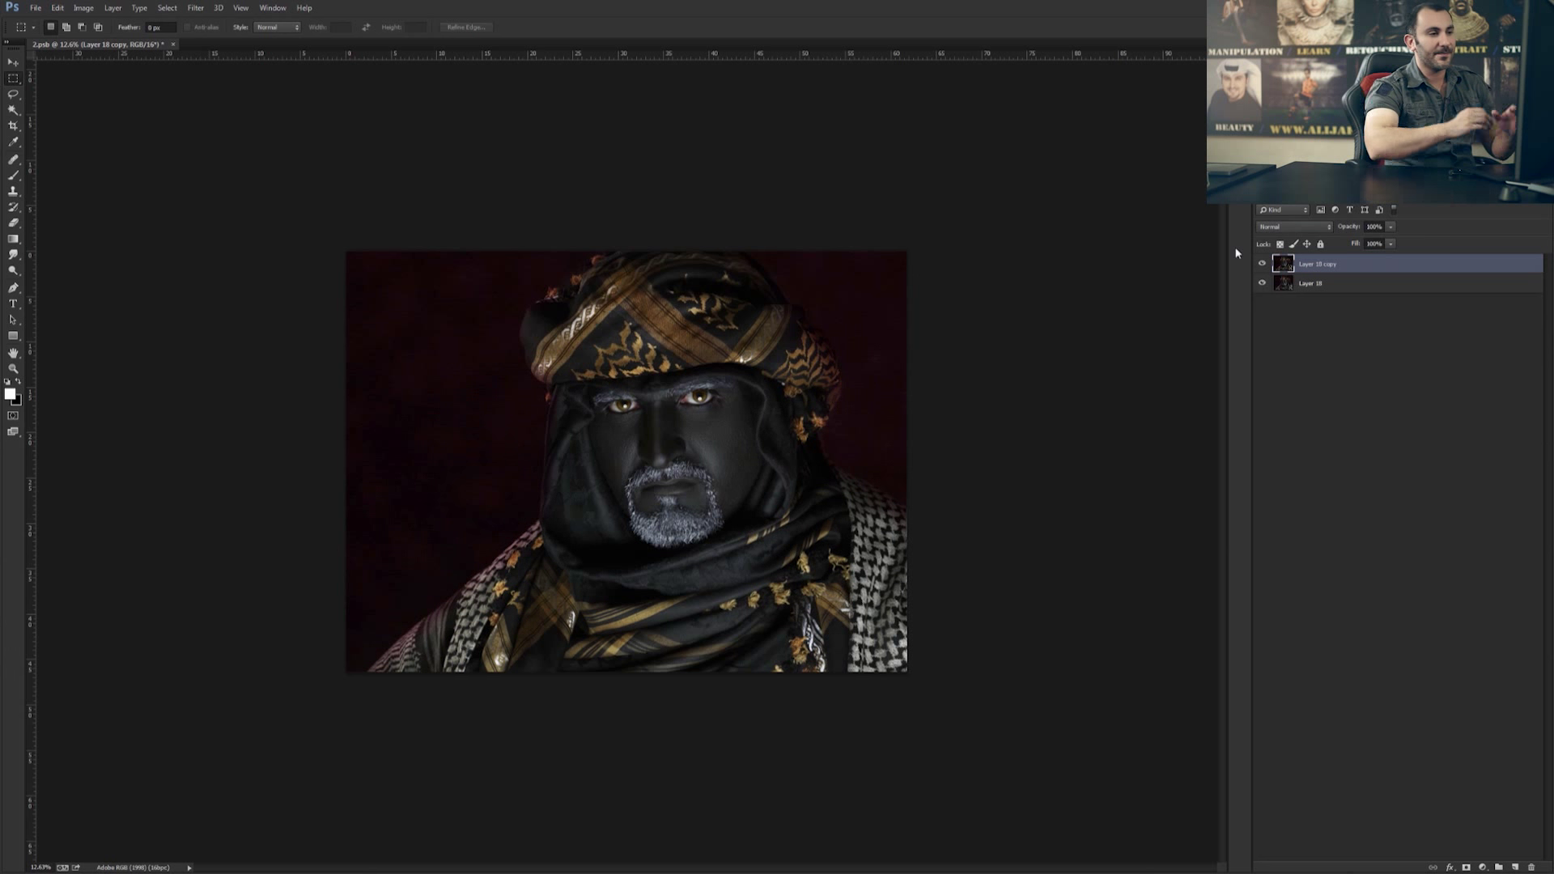
pyautogui.click(1262, 264)
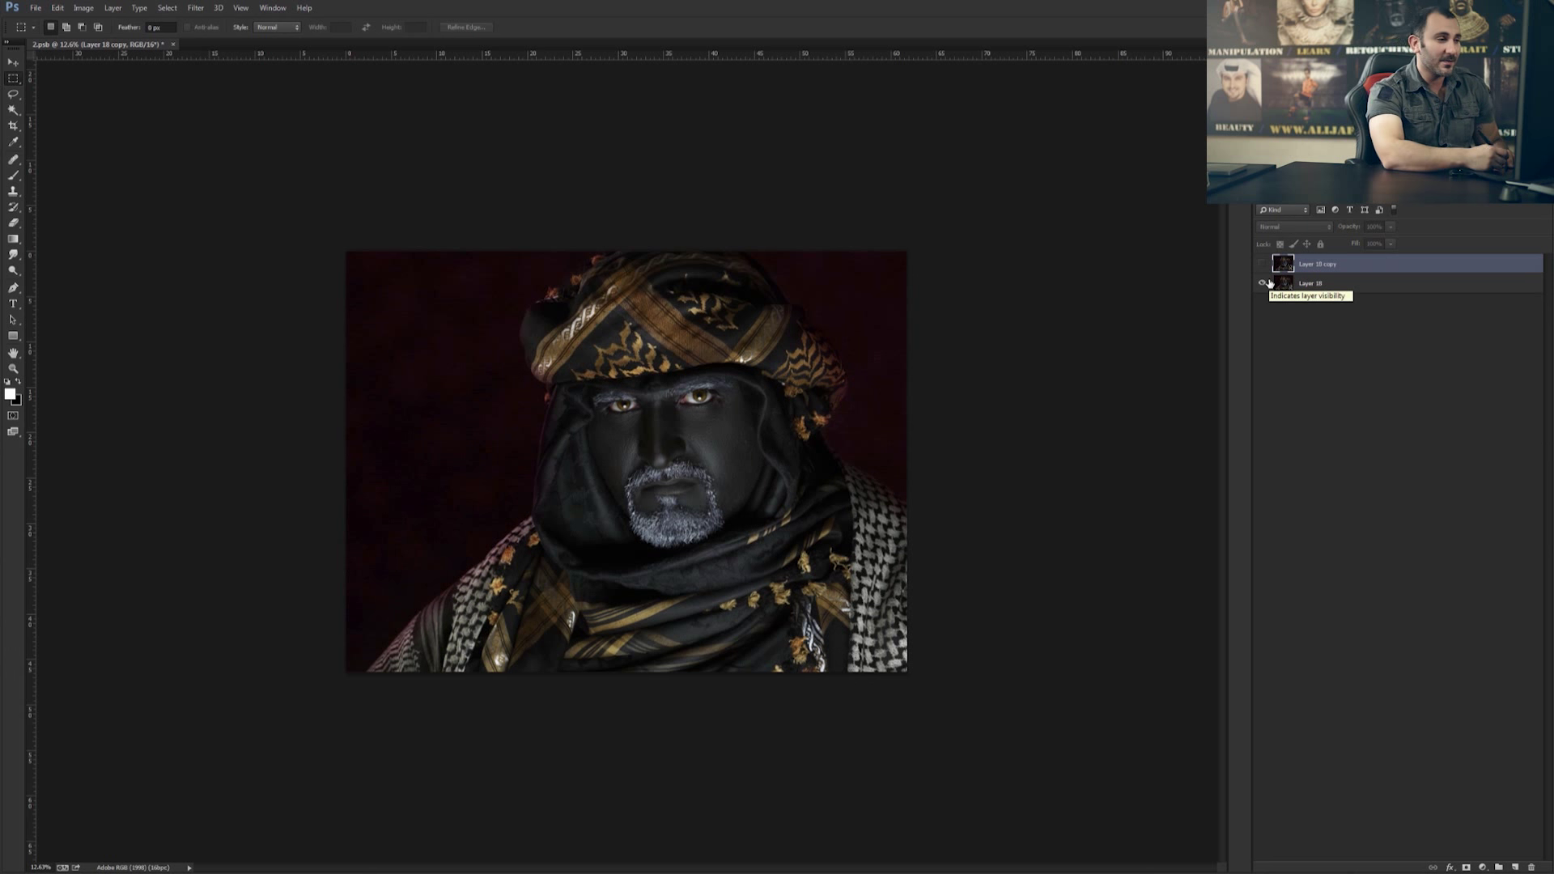
pyautogui.click(1262, 281)
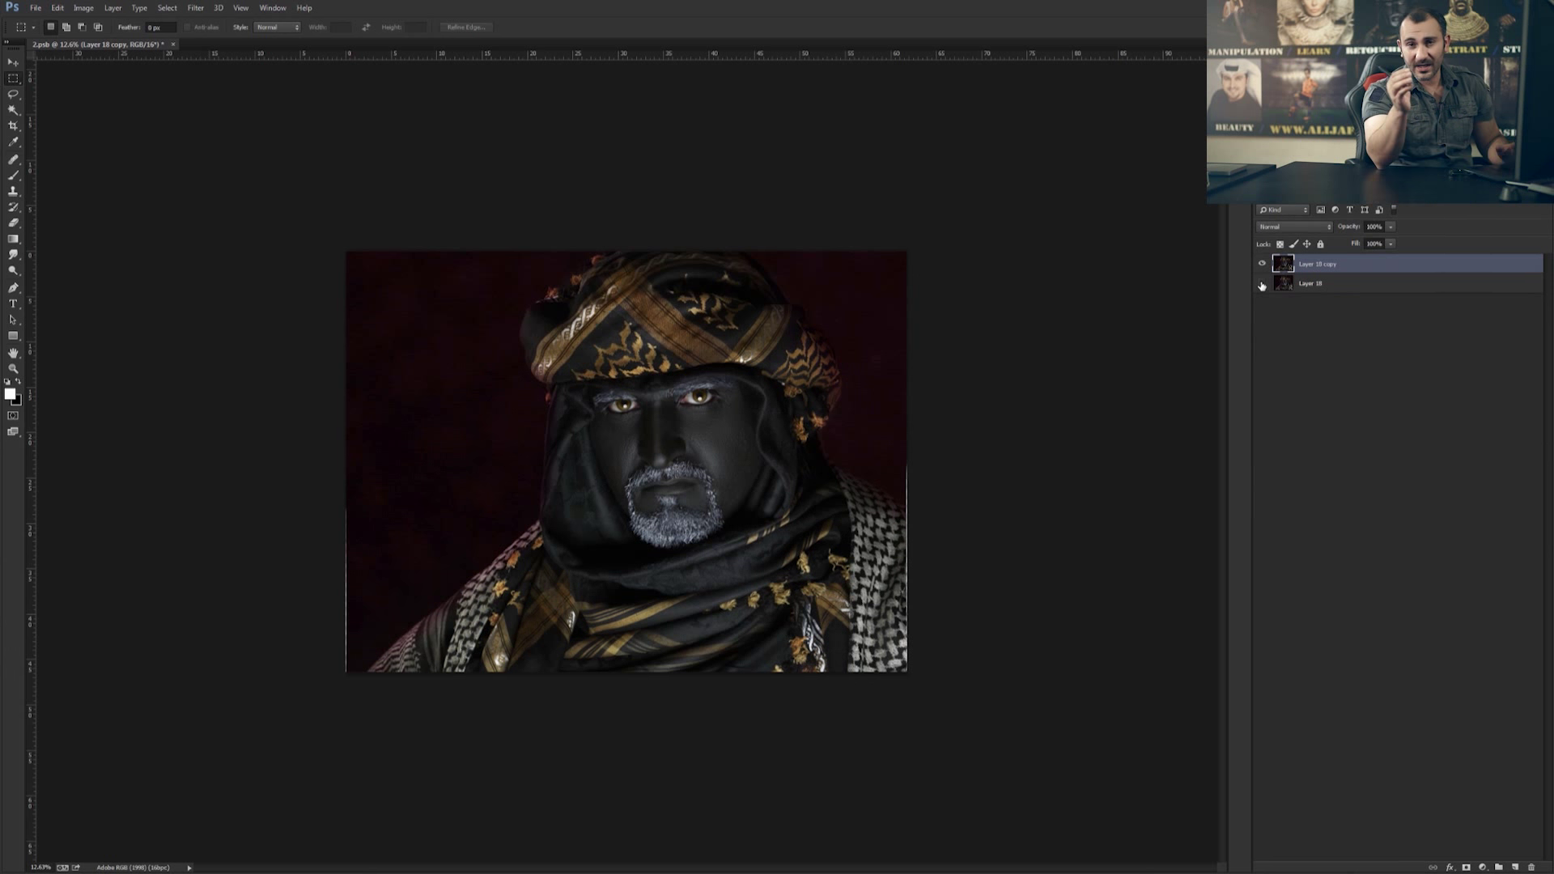